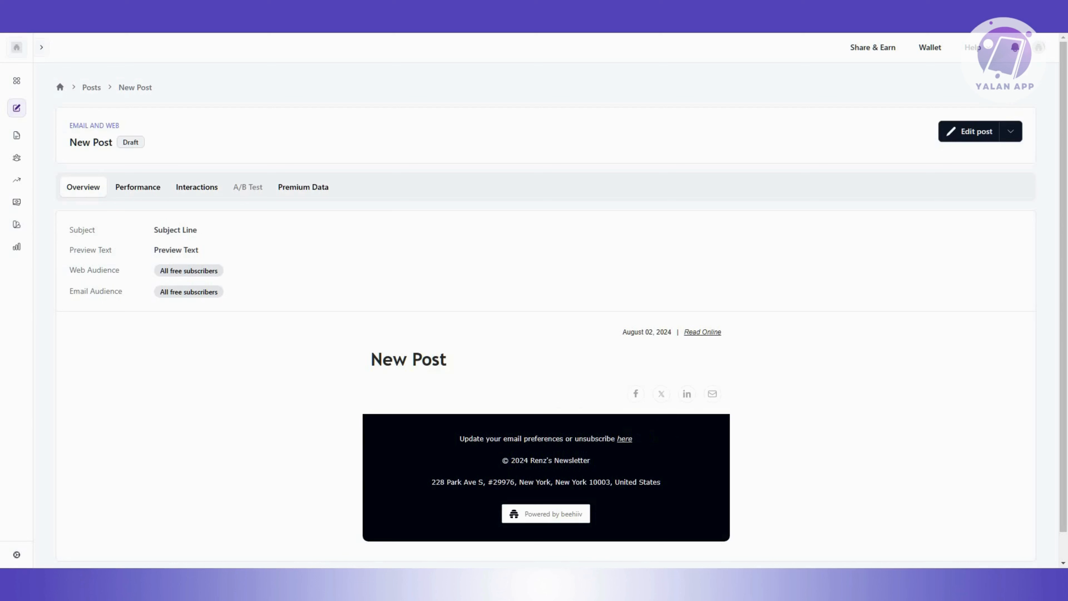
Start a new post as a blank draft.
left_click(18, 110)
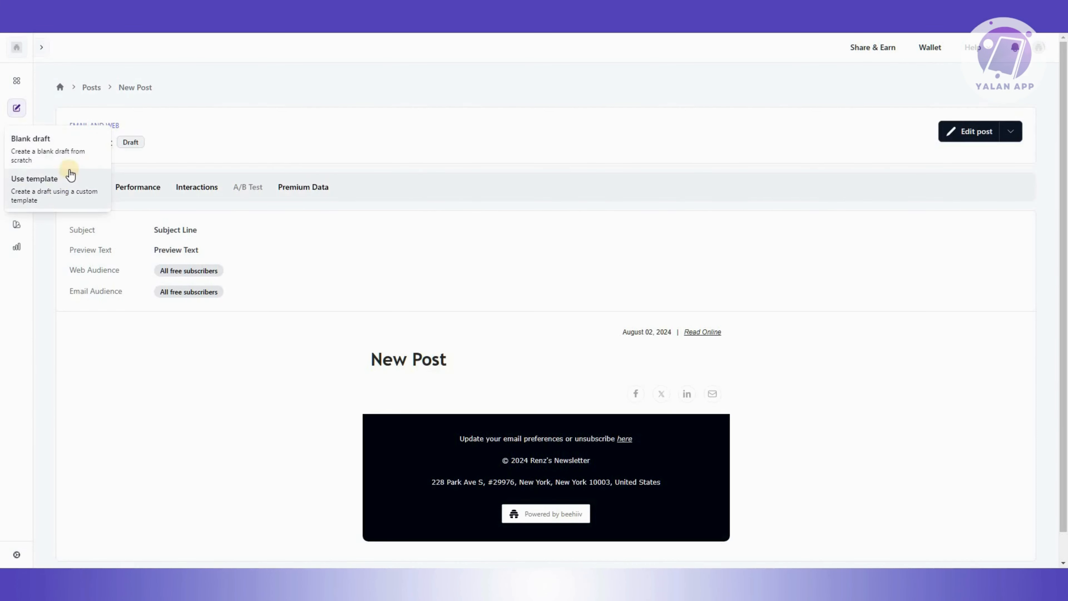
left_click(55, 164)
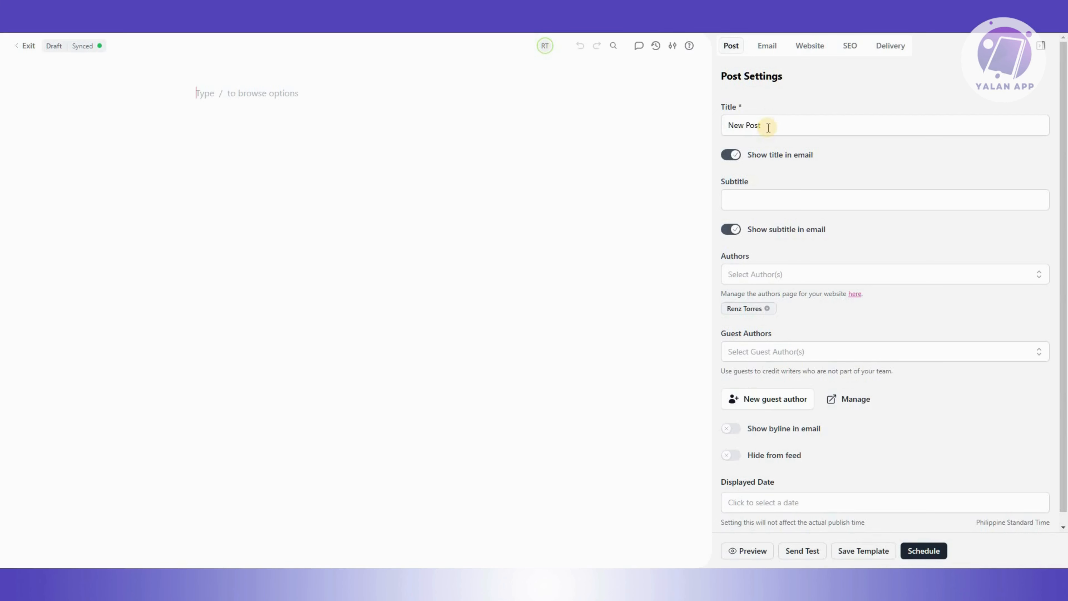
Examine the post settings for authors, guest authors, the guest-author management page and the byline and feed options.
scroll(770, 203, "down", 1)
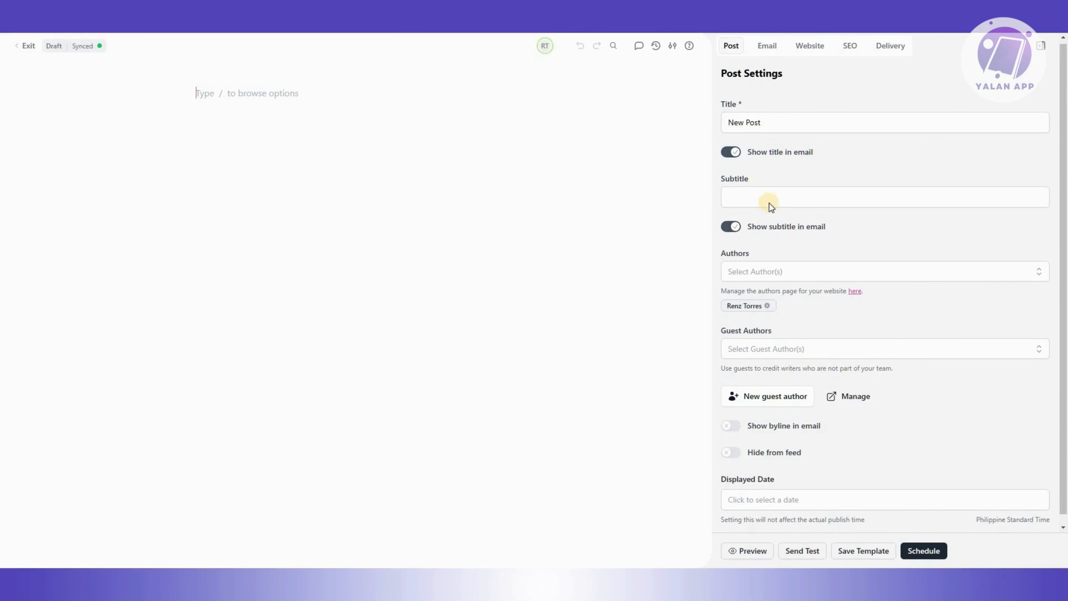
left_click(741, 300)
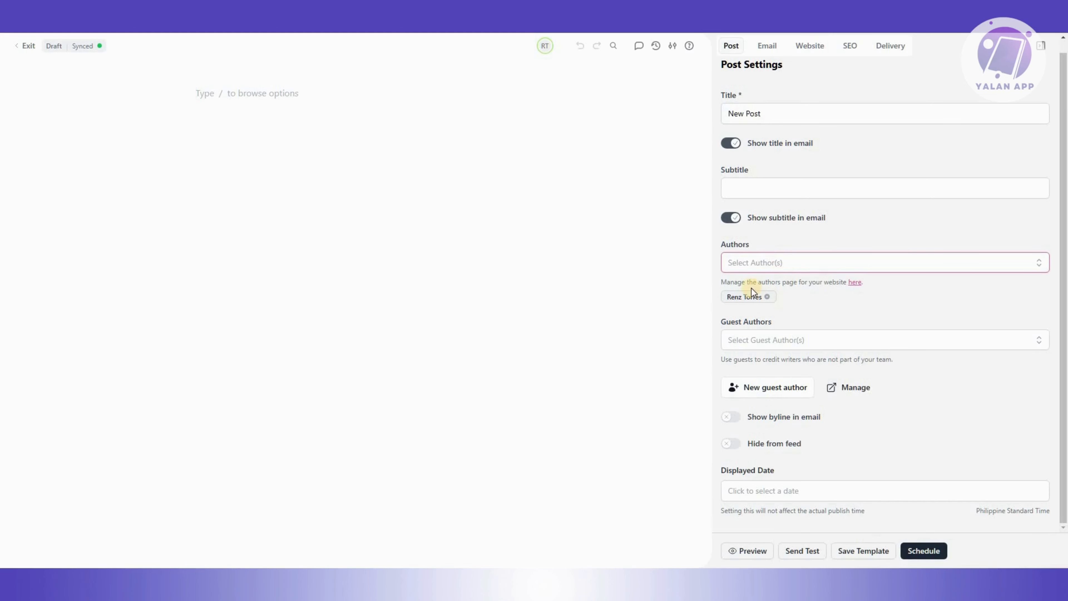
left_click(778, 263)
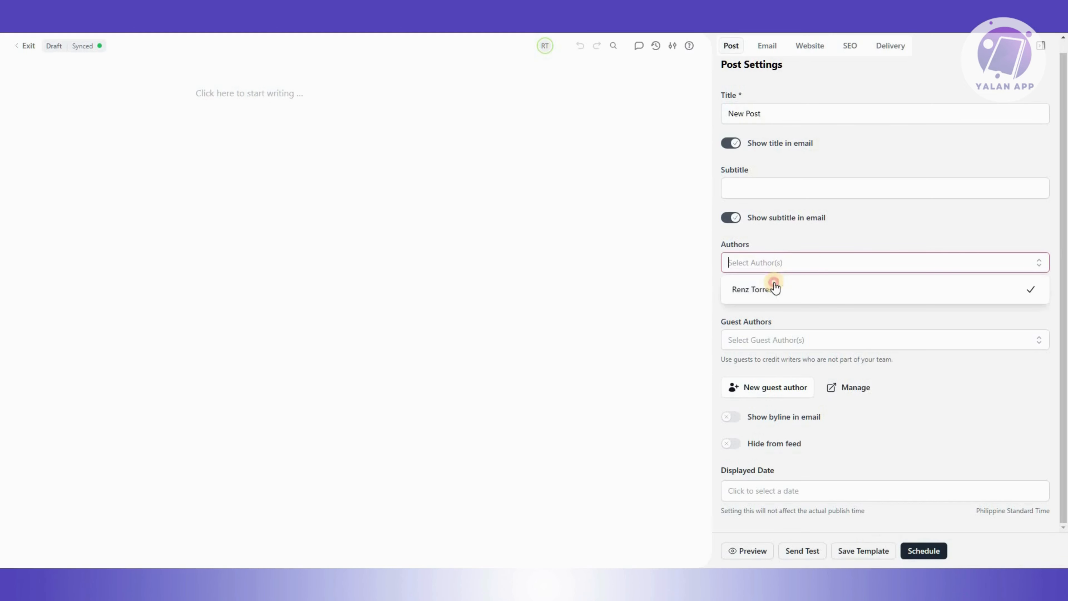
left_click(856, 296)
left_click(811, 311)
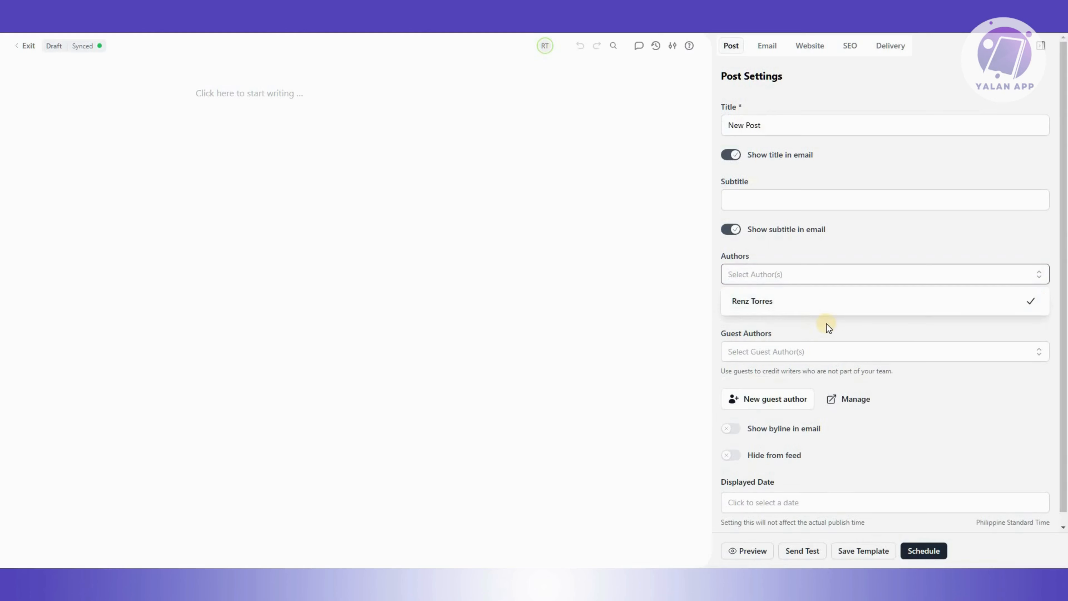
left_click(778, 319)
left_click(779, 344)
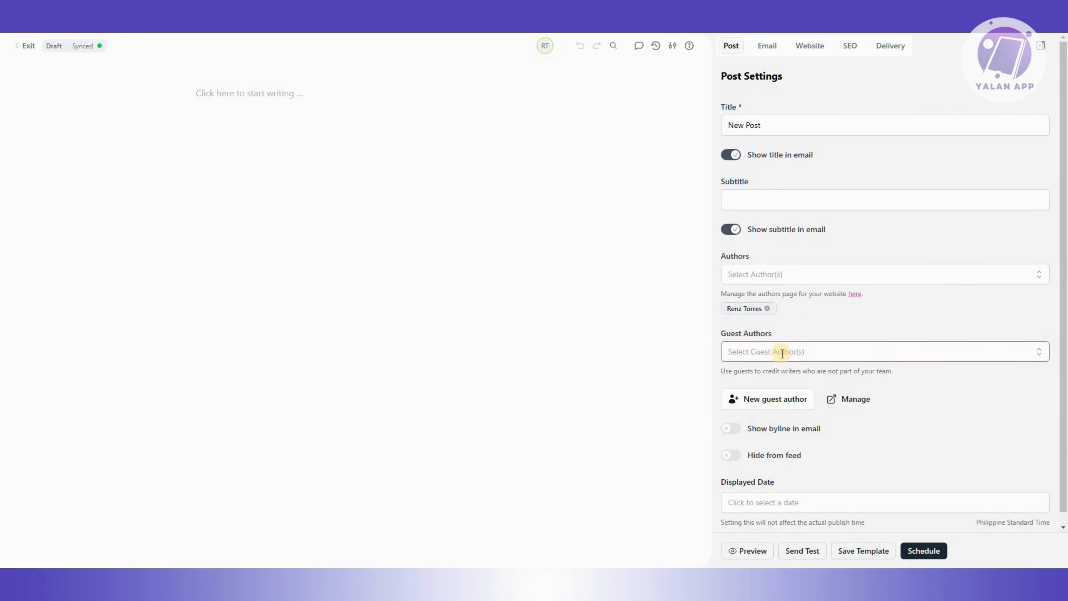
left_click(868, 269)
scroll(781, 399, "down", 1)
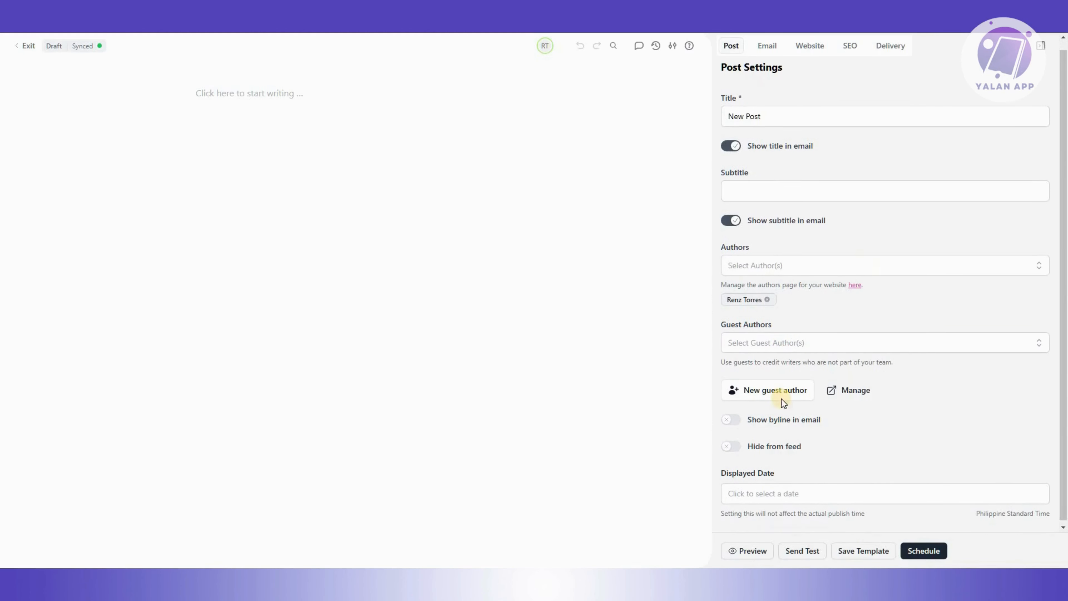
left_click(757, 427)
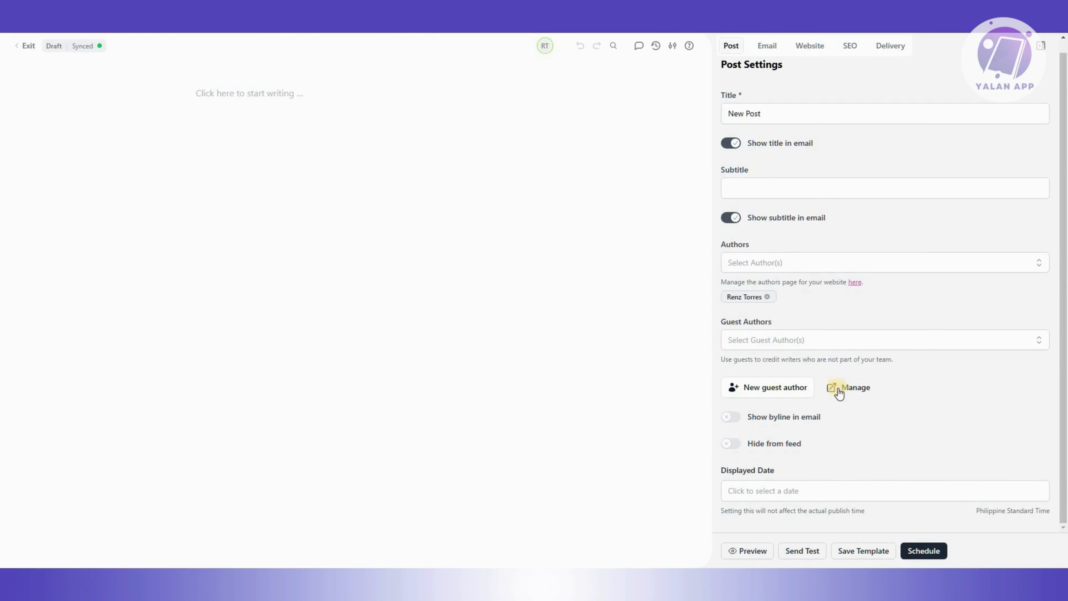
left_click(857, 389)
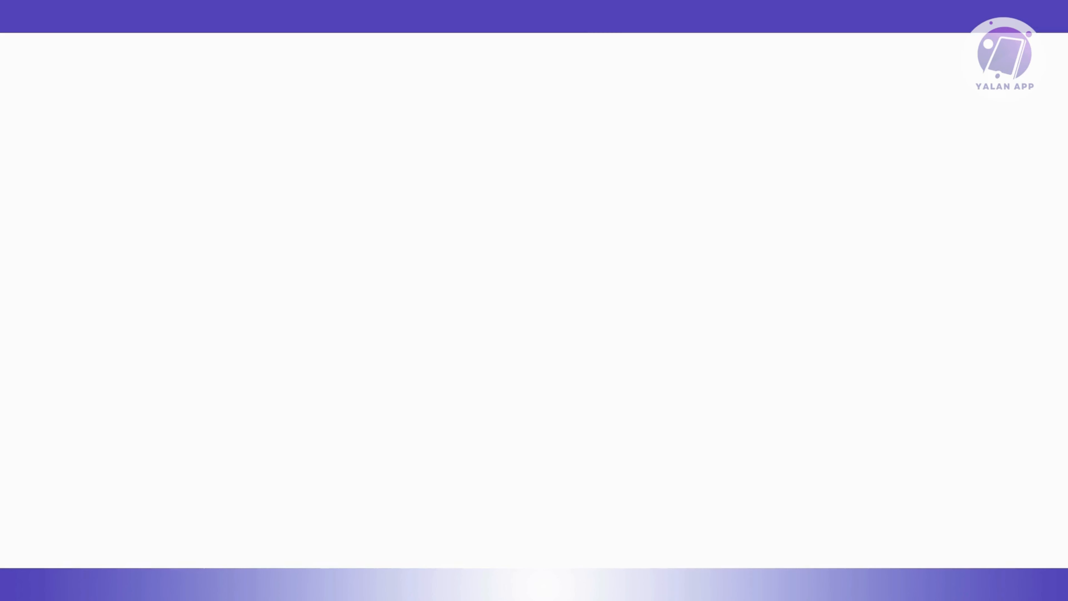
left_click(189, 13)
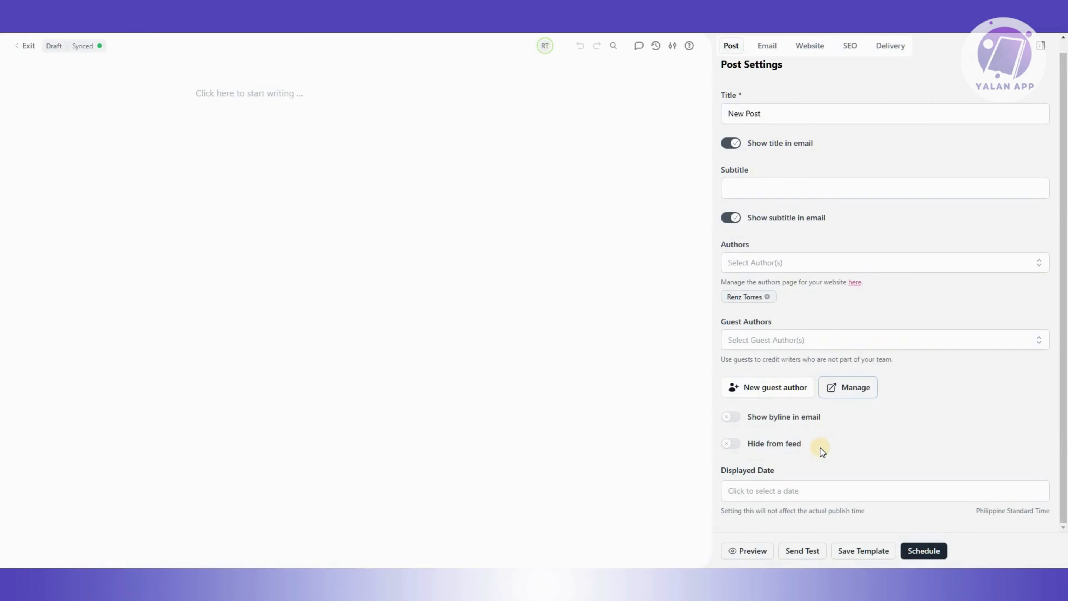
left_click(740, 422)
left_click(730, 445)
left_click(732, 446)
left_click(765, 262)
left_click(785, 158)
Set the post title to "sample post".
scroll(786, 126, "up", 1)
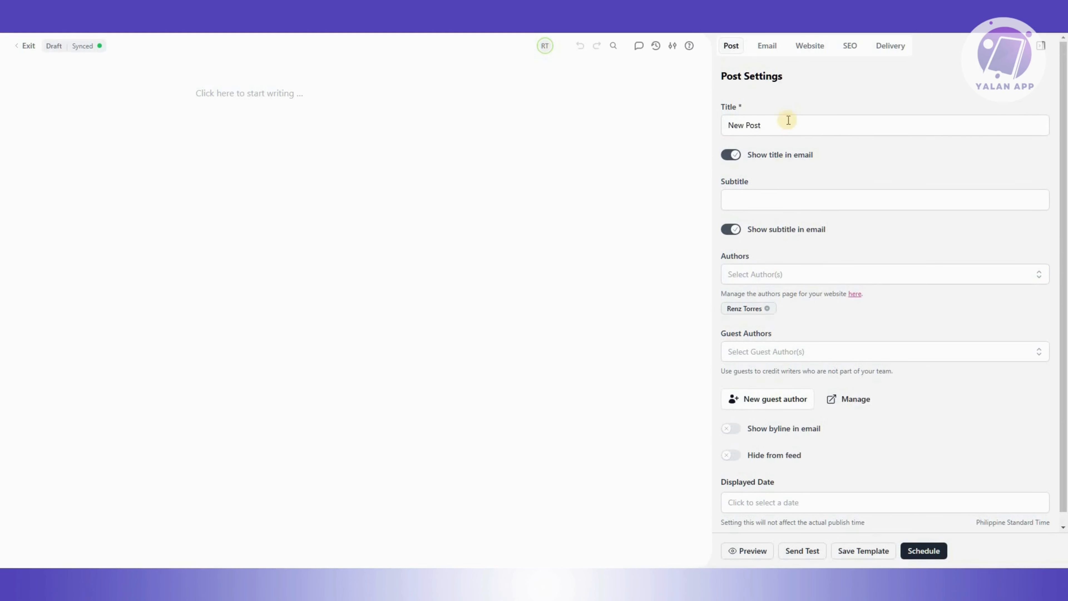
left_click(799, 125)
left_click_drag(798, 124, 706, 129)
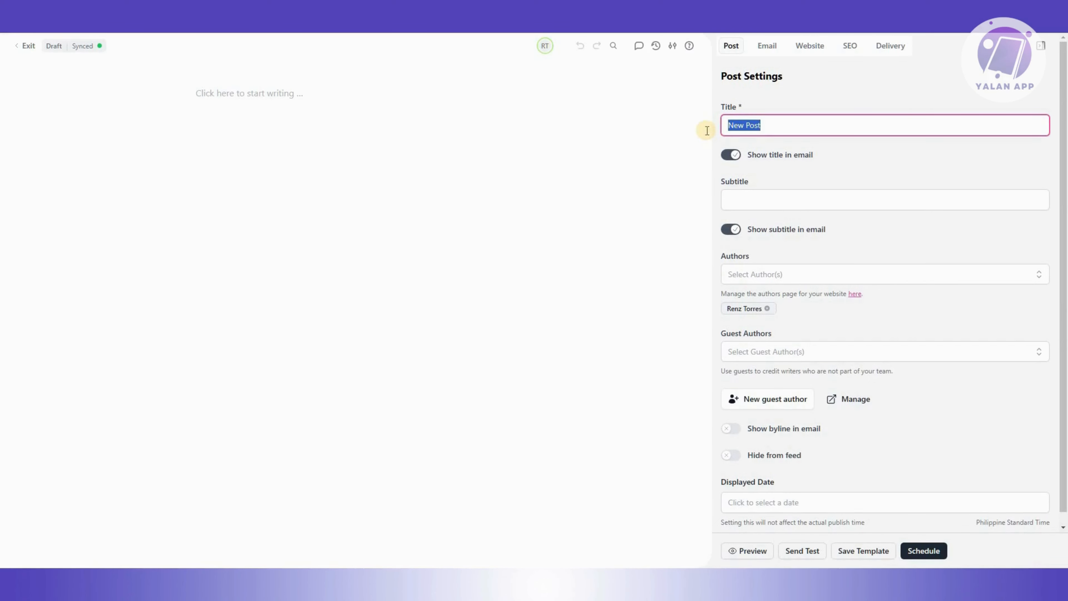
type("sample post")
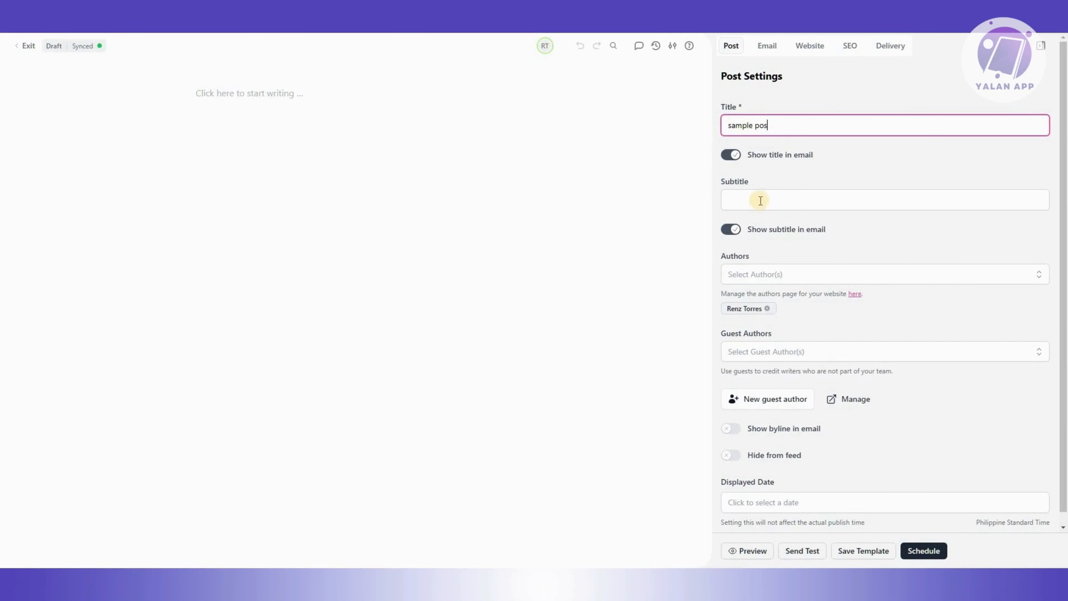
Enter "sample subtitle" as the post subtitle.
left_click(770, 206)
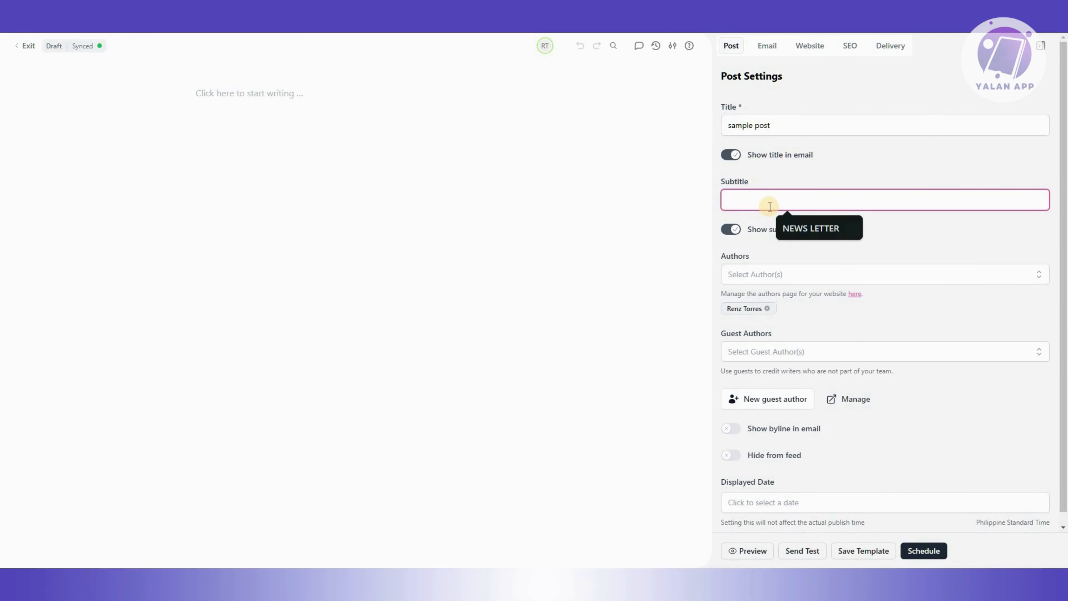
type("sample subtitle")
left_click(878, 410)
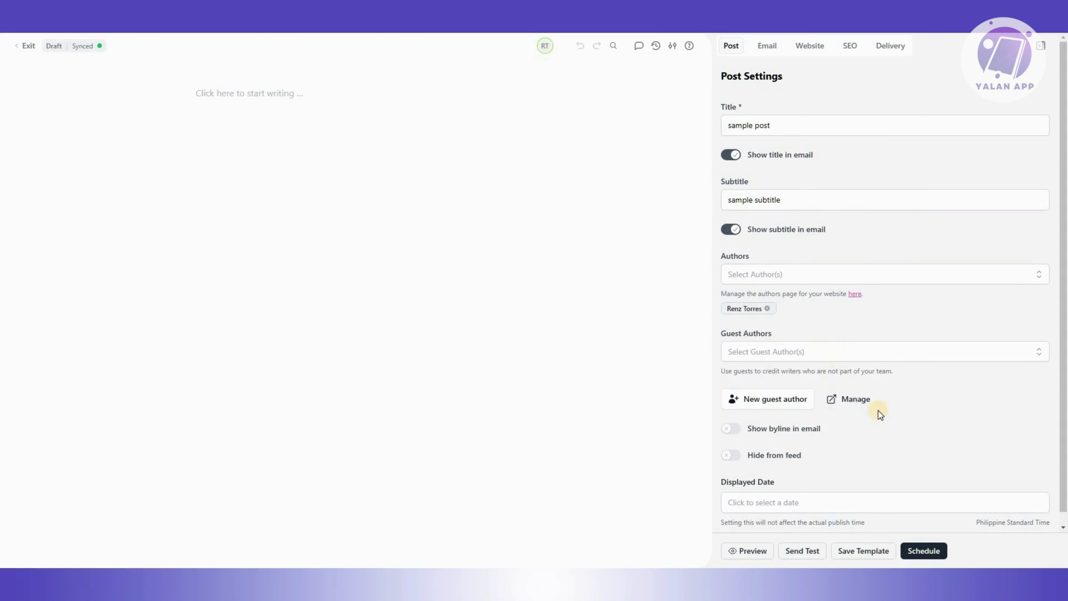
Review the email settings: subject line, preview text, social buttons option and the advanced Read Online URL section.
scroll(903, 438, "down", 1)
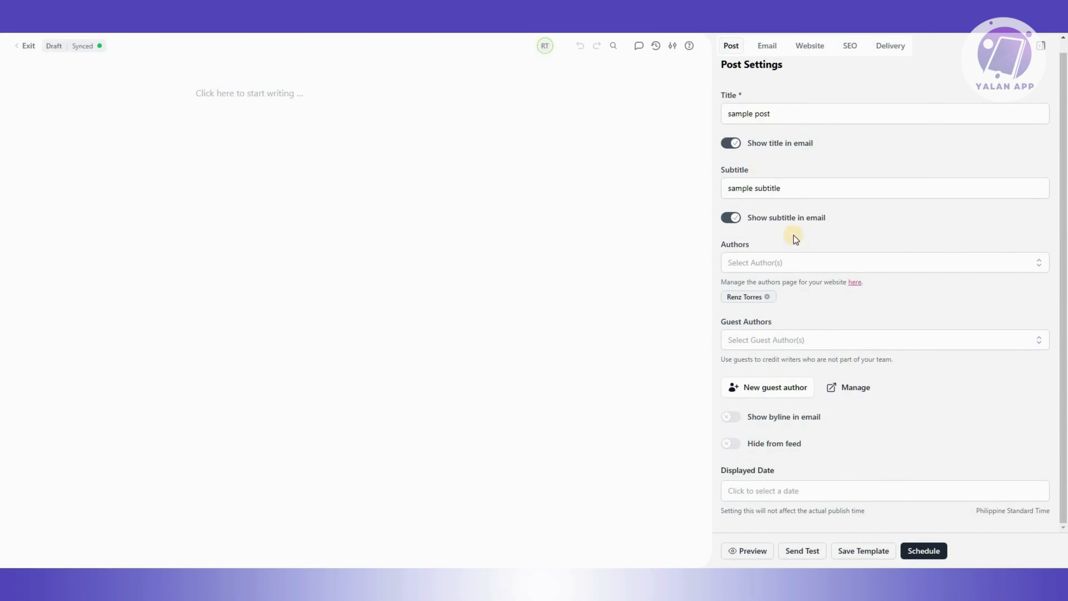
left_click(769, 49)
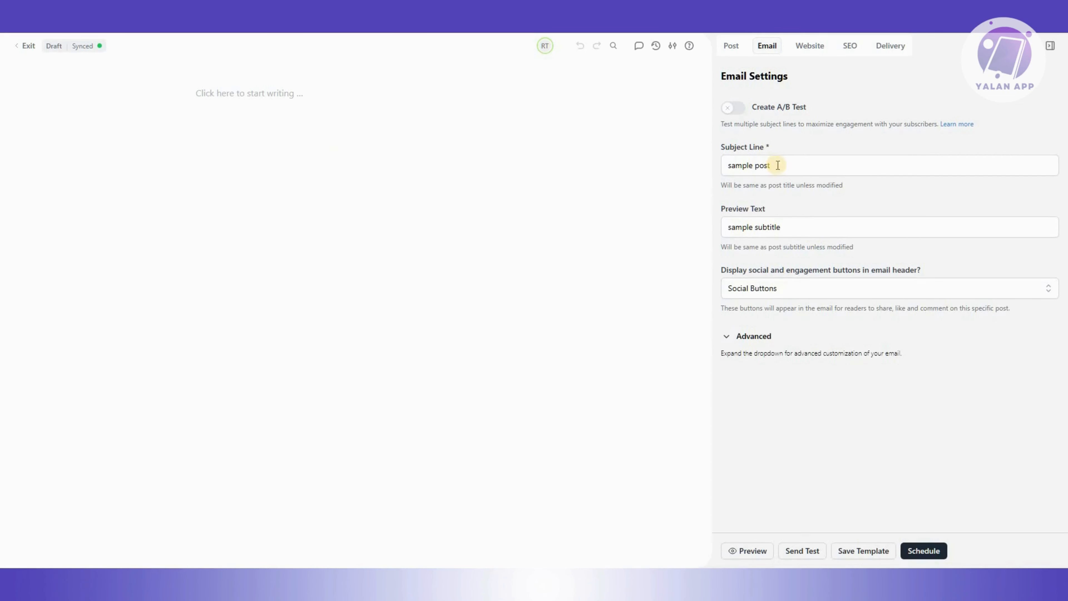
left_click_drag(808, 163, 734, 156)
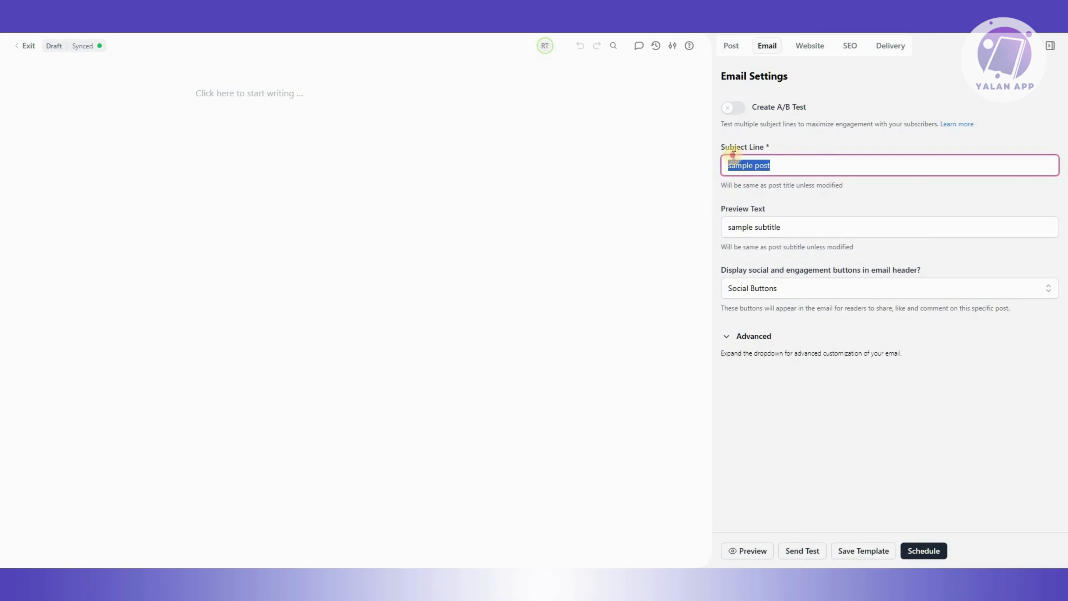
left_click(817, 154)
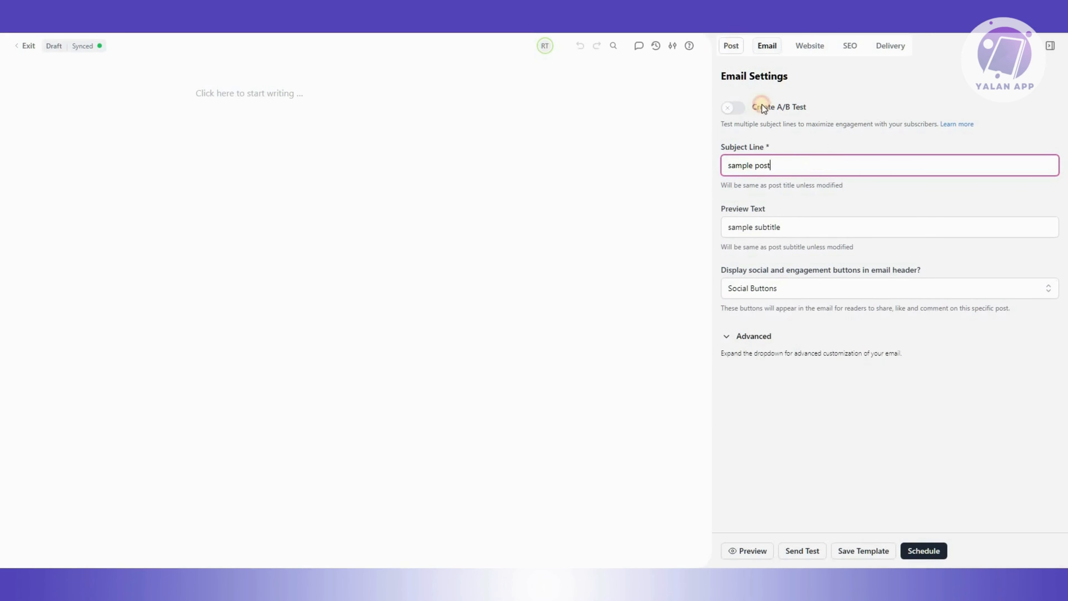
left_click(734, 47)
left_click(767, 46)
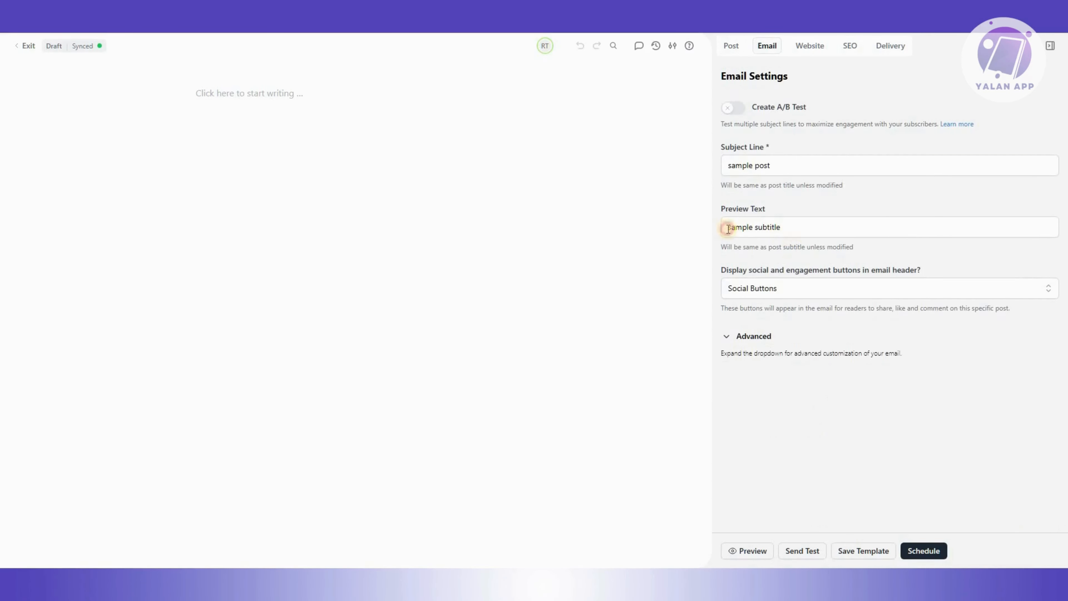
left_click_drag(744, 257, 724, 262)
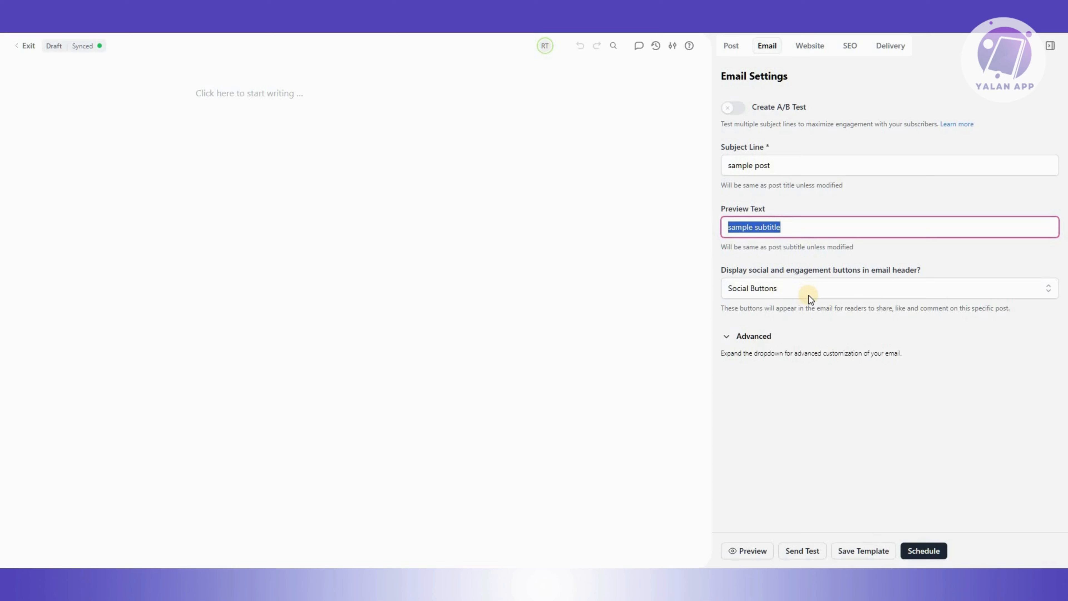
left_click(789, 289)
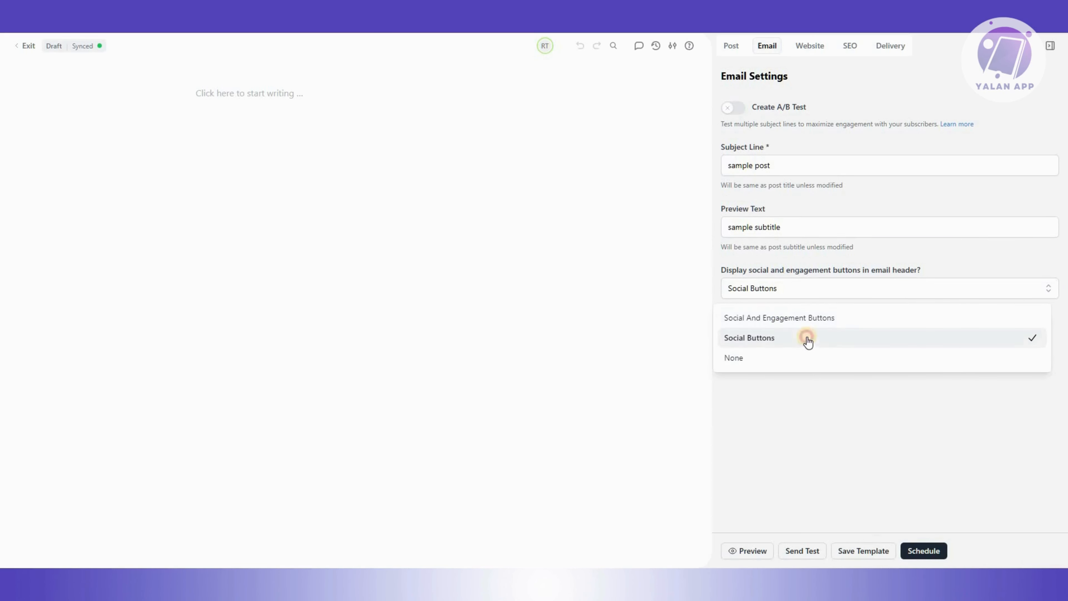
left_click(837, 416)
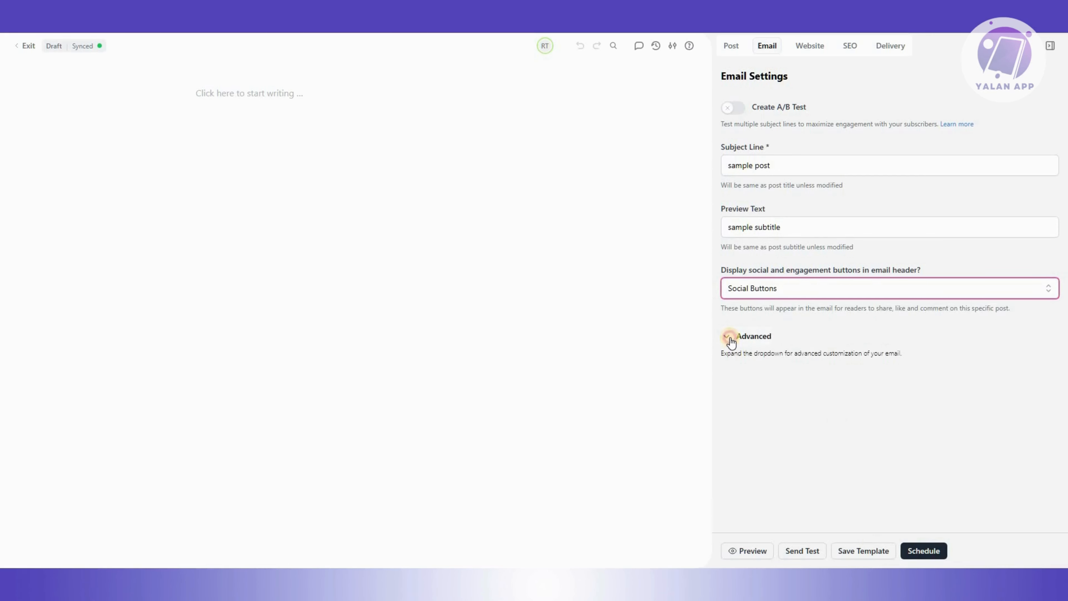
left_click(730, 337)
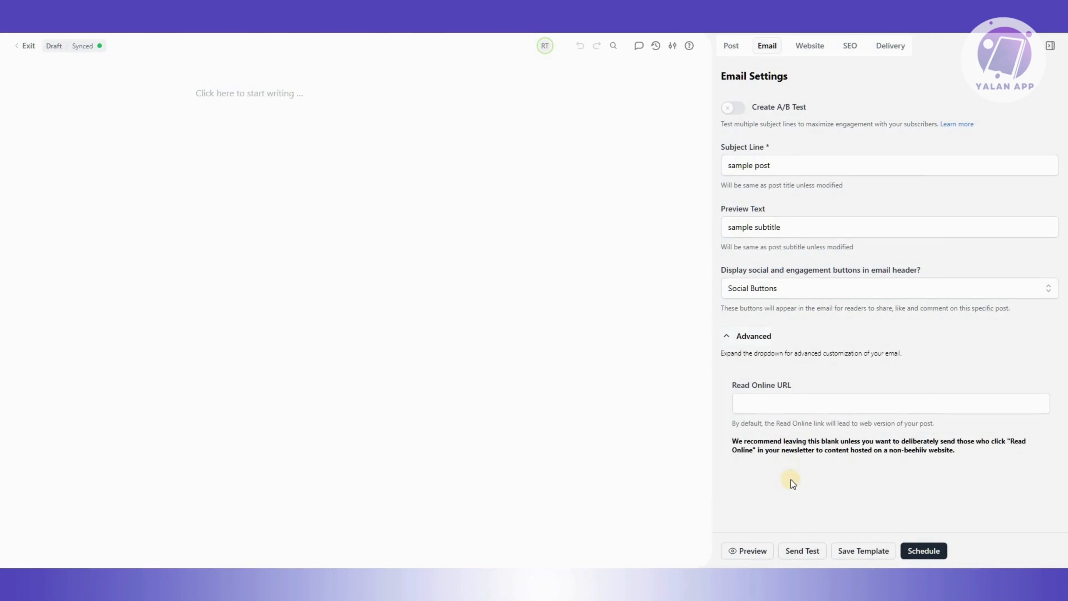
left_click(729, 334)
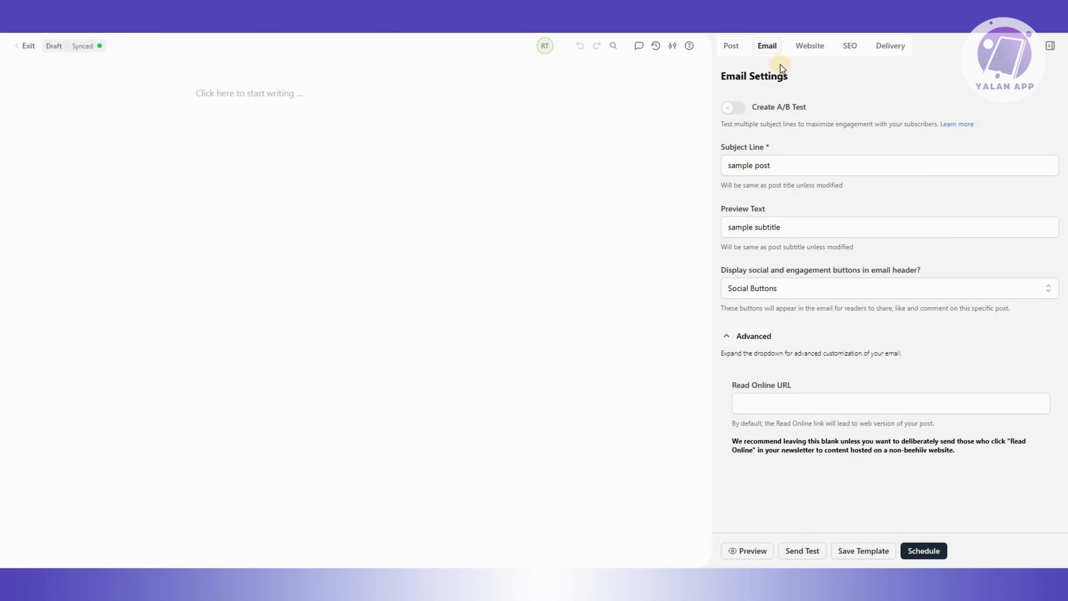
Review the website settings for the post's slug, email capture, thumbnail and audio options.
left_click(794, 47)
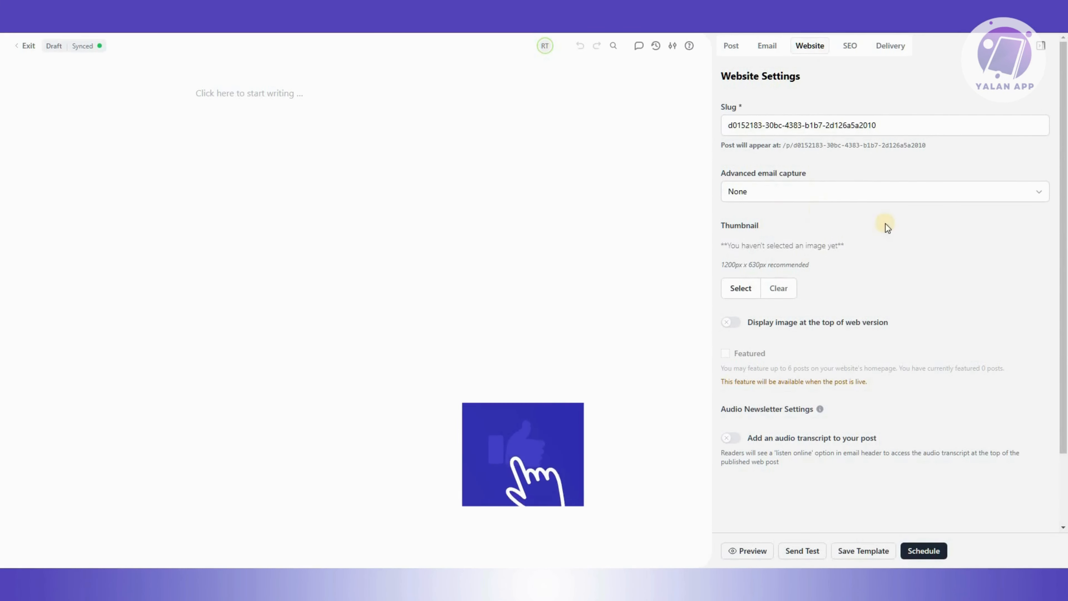
scroll(883, 226, "down", 1)
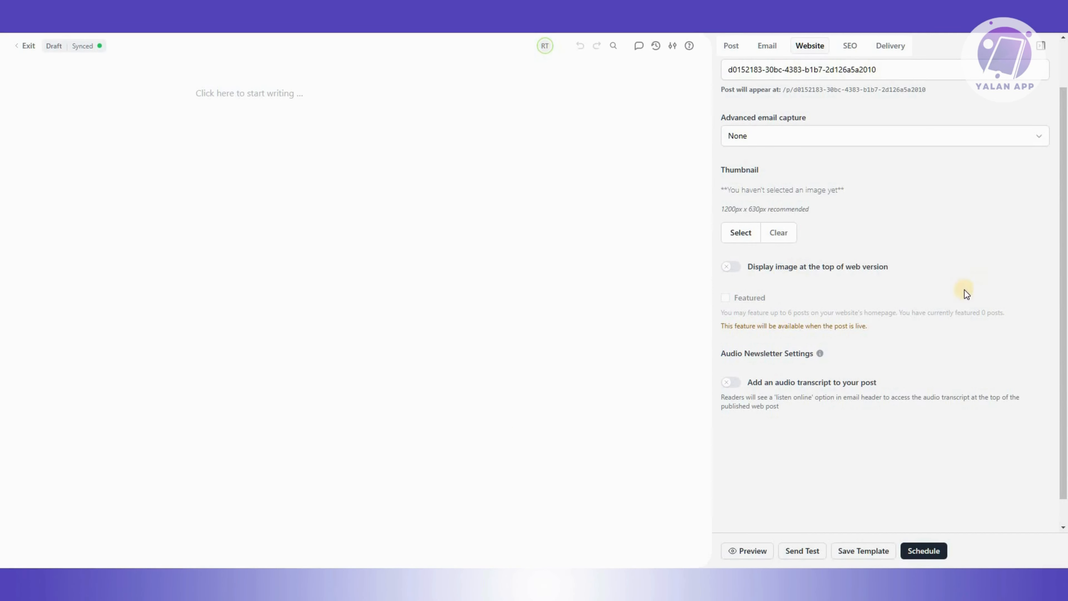
scroll(849, 69, "up", 2)
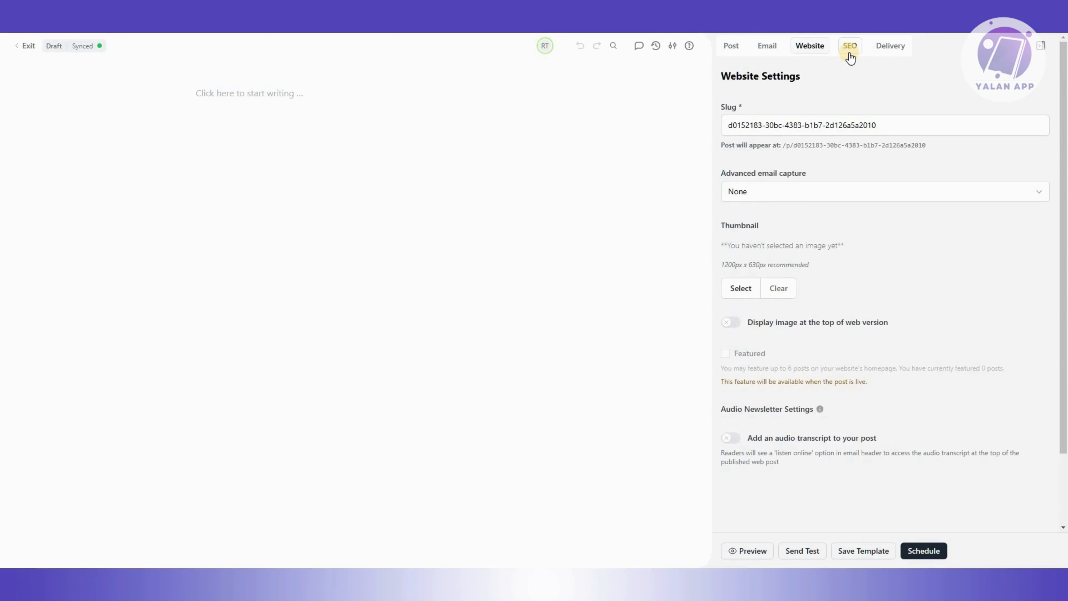
Review the SEO settings, search preview and the advanced Open Graph and Twitter metadata fields.
left_click(850, 46)
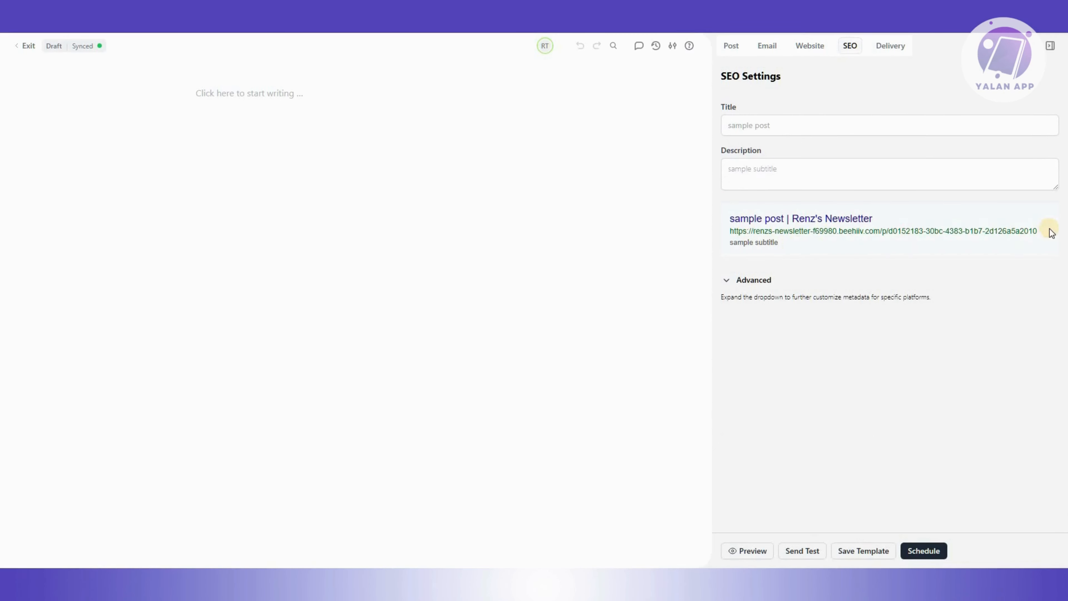
left_click_drag(1040, 231, 721, 220)
left_click(720, 220)
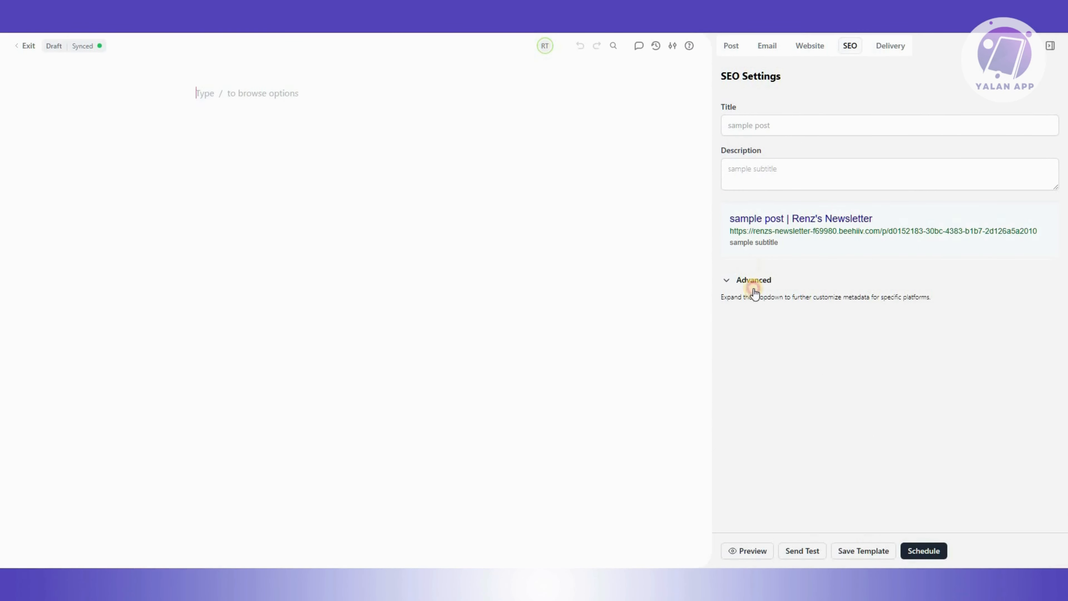
left_click(759, 128)
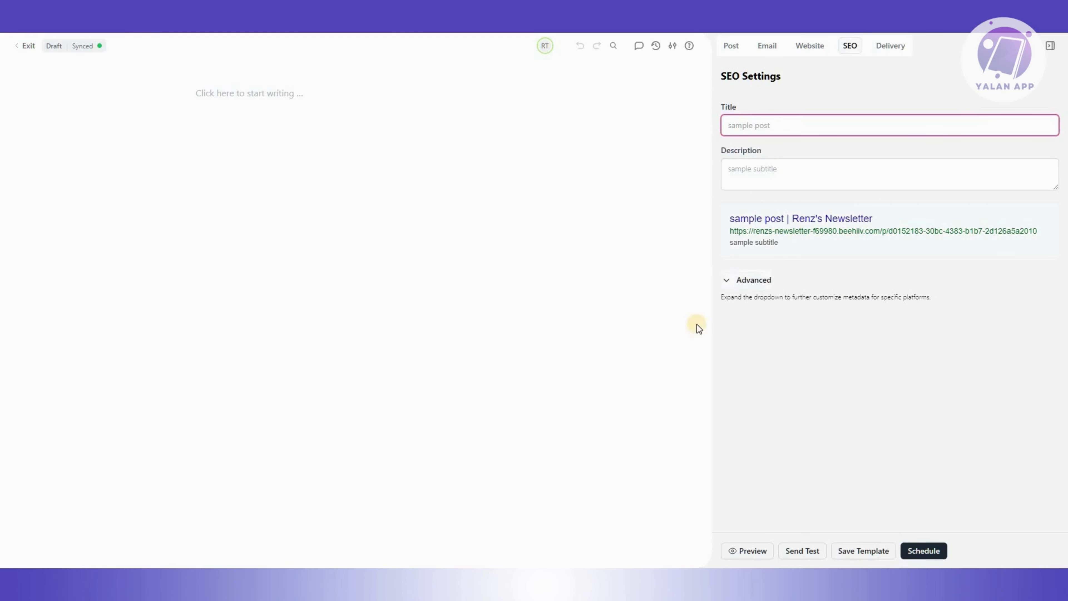
left_click(753, 279)
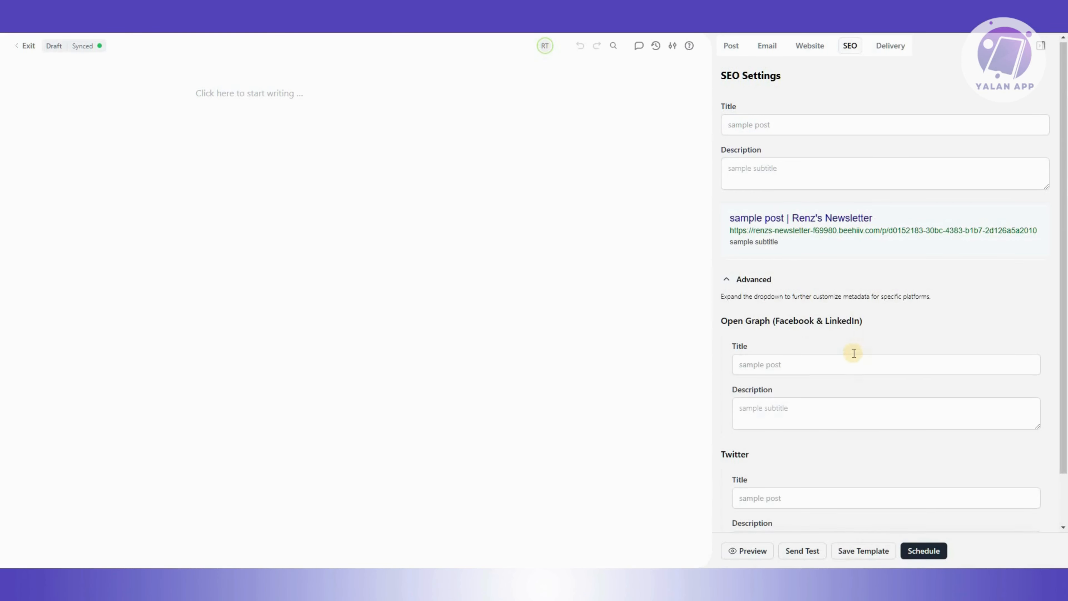
scroll(851, 350, "down", 2)
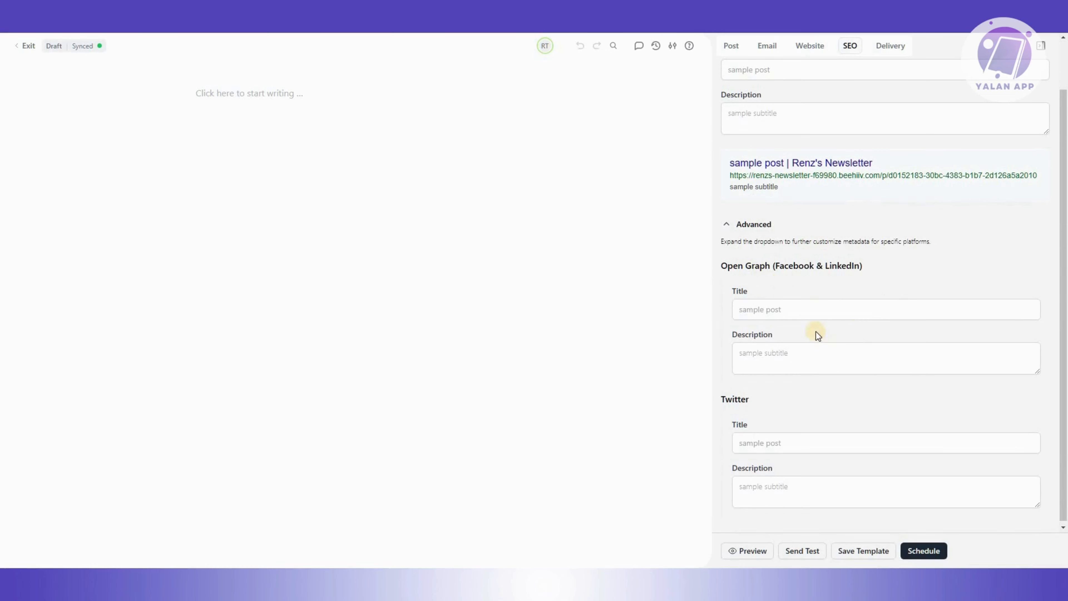
Review the Delivery settings: email recipients, included and excluded segments, web access audiences and the summary.
scroll(787, 408, "down", 1)
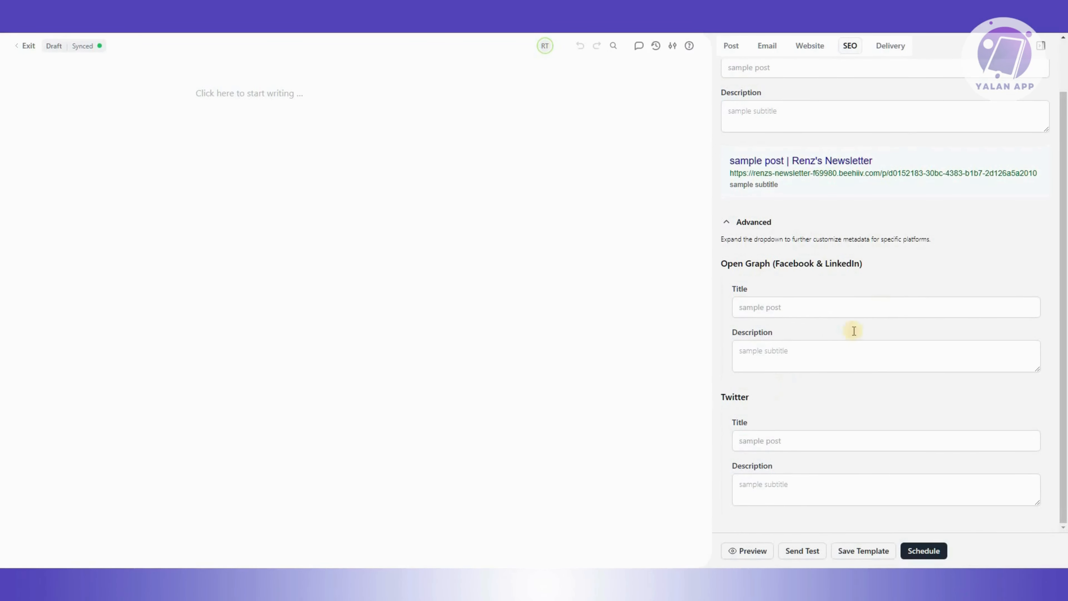
left_click(881, 56)
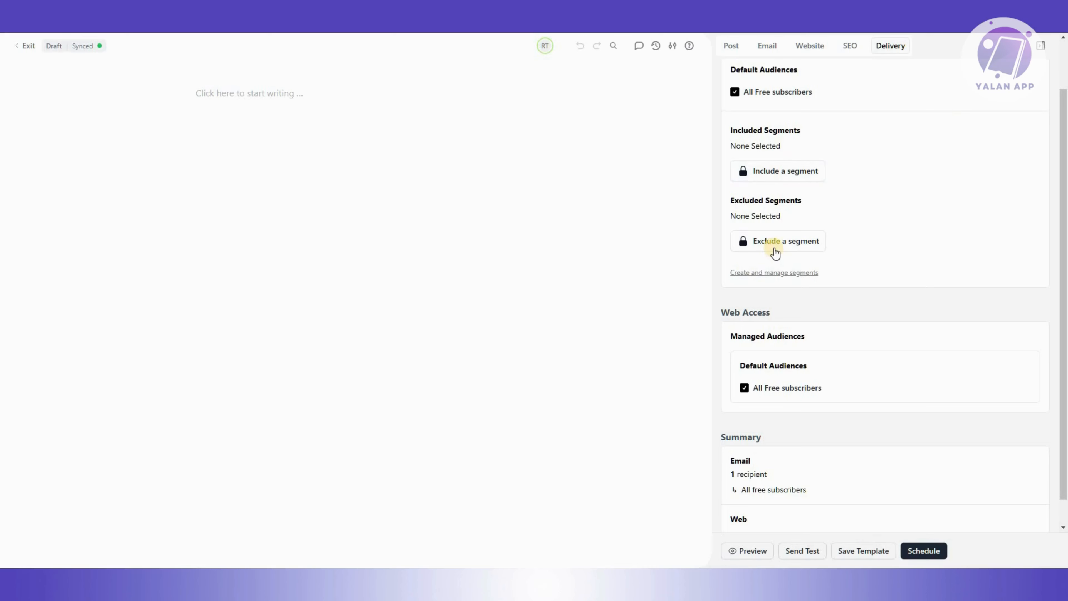
scroll(755, 328, "down", 1)
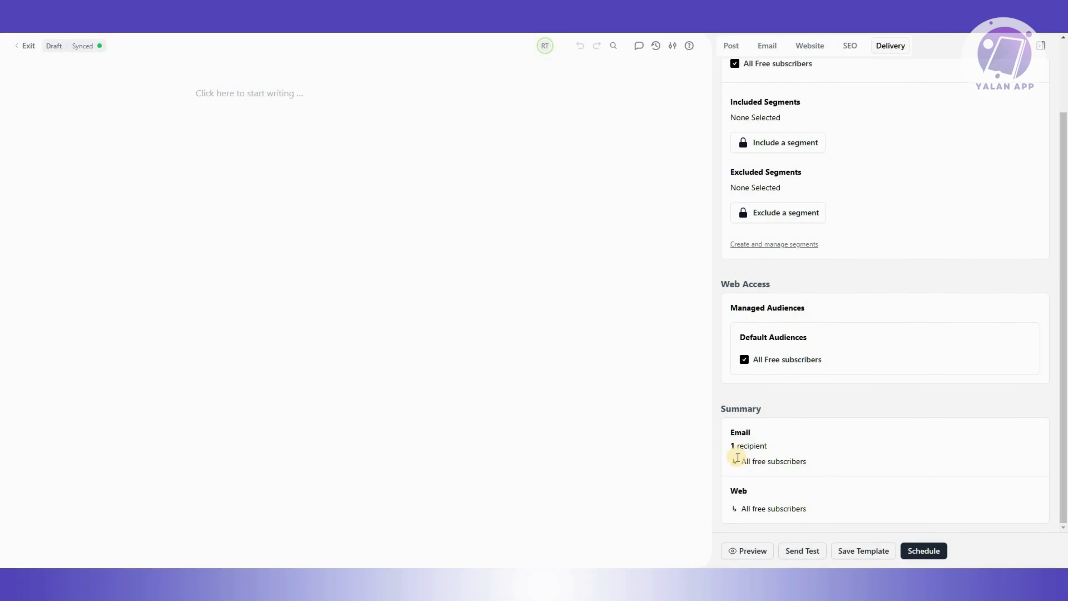
left_click(737, 449)
left_click_drag(737, 449, 807, 448)
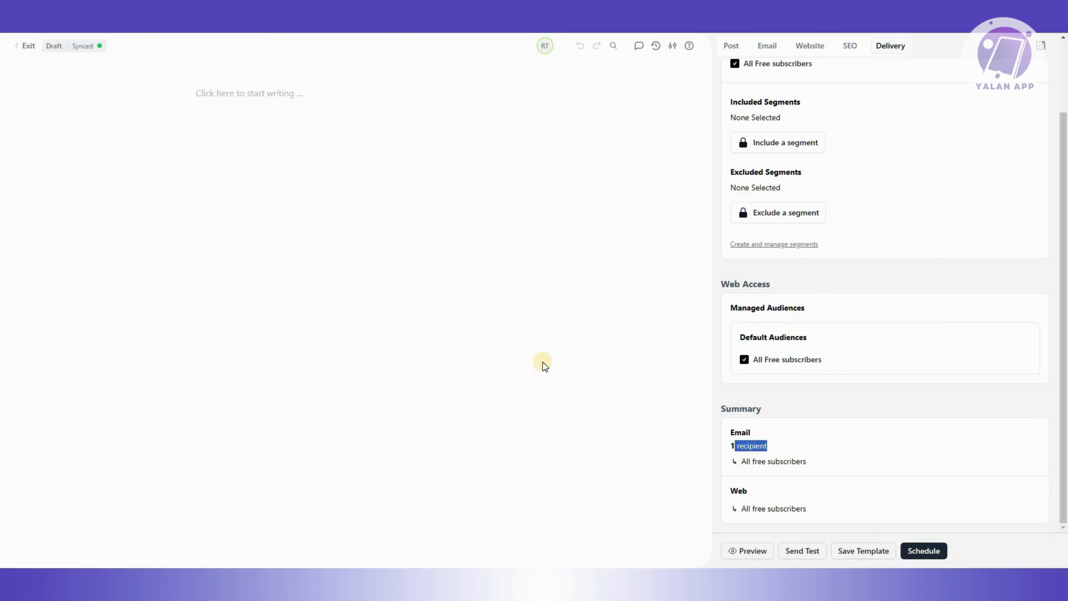
left_click(808, 462)
left_click_drag(722, 469, 806, 520)
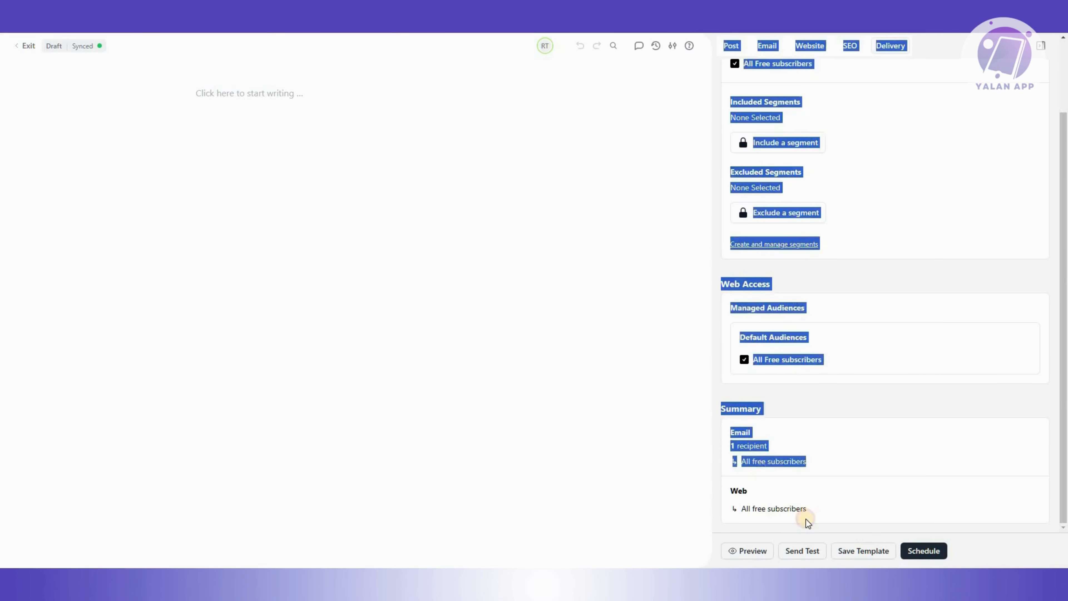
left_click(807, 519)
scroll(795, 253, "up", 2)
left_click(797, 226)
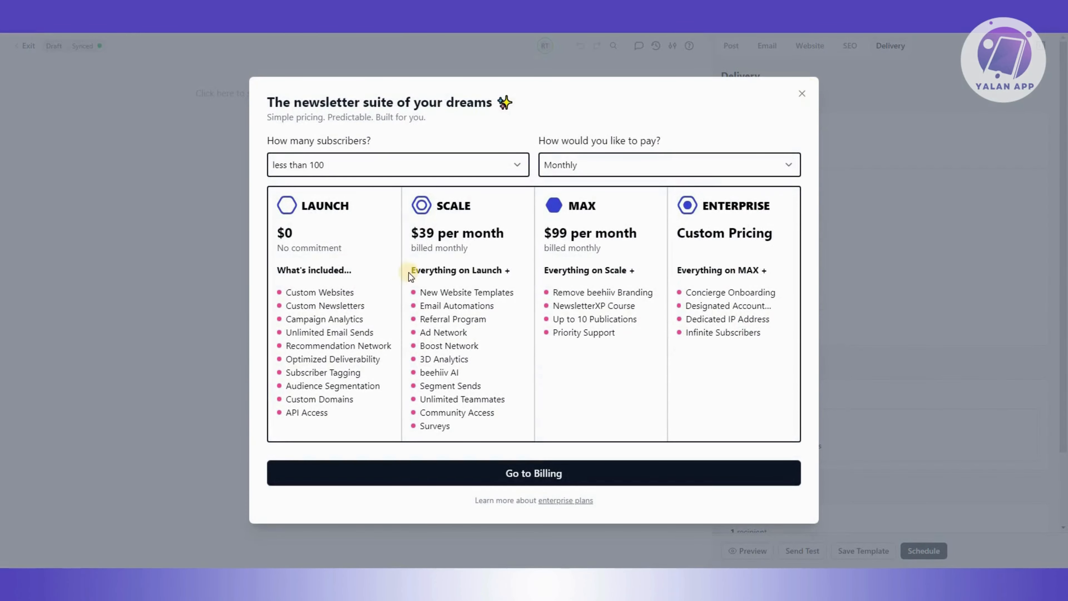
left_click(815, 95)
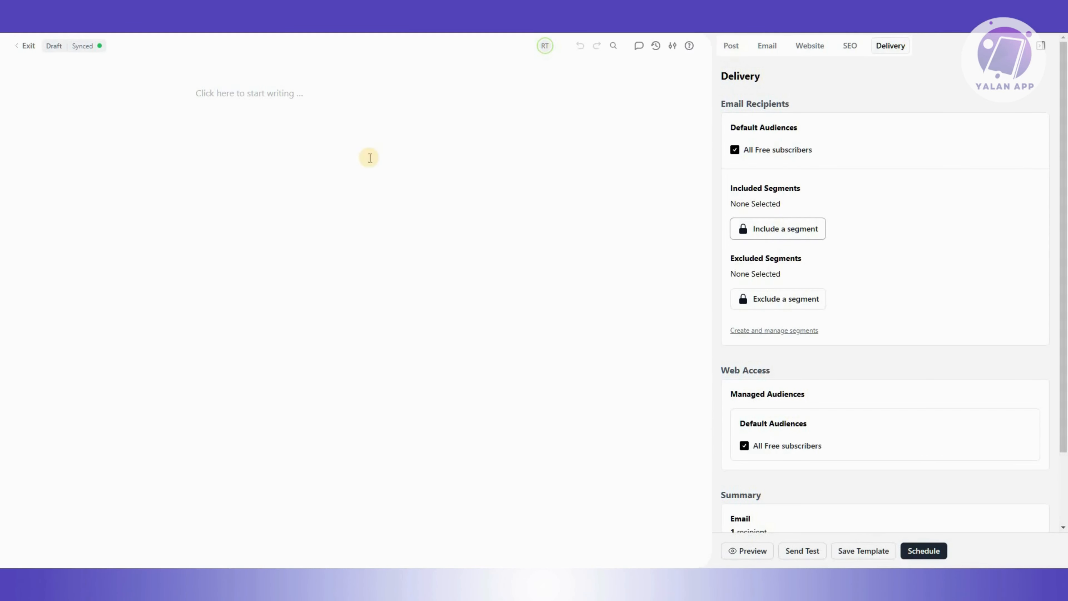
Write "THIS IS A SAMPLE WRITING" as the first line of the post body.
left_click(278, 111)
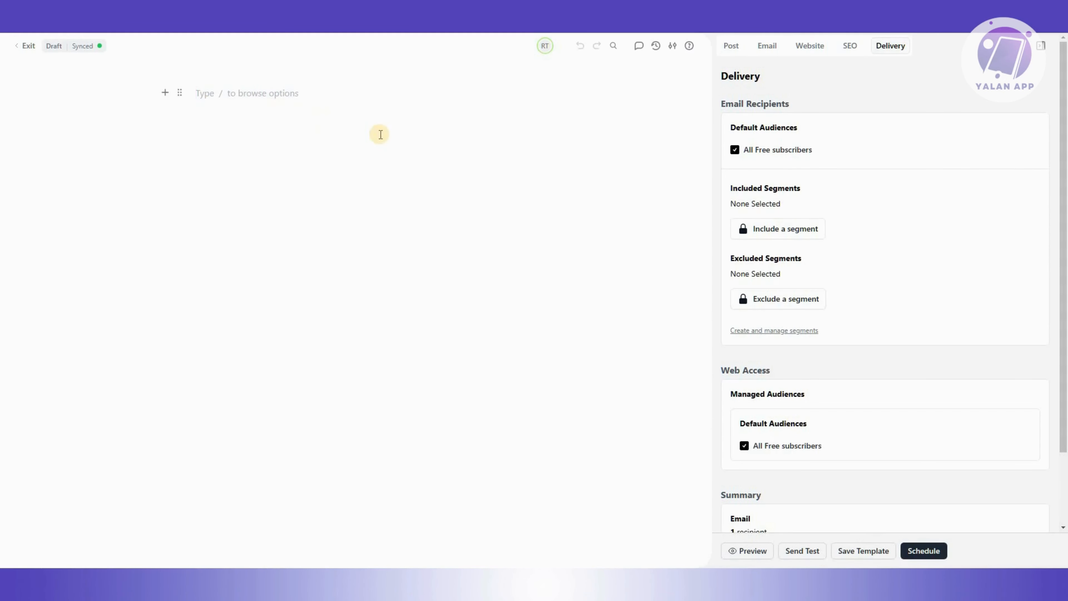
type("THIS")
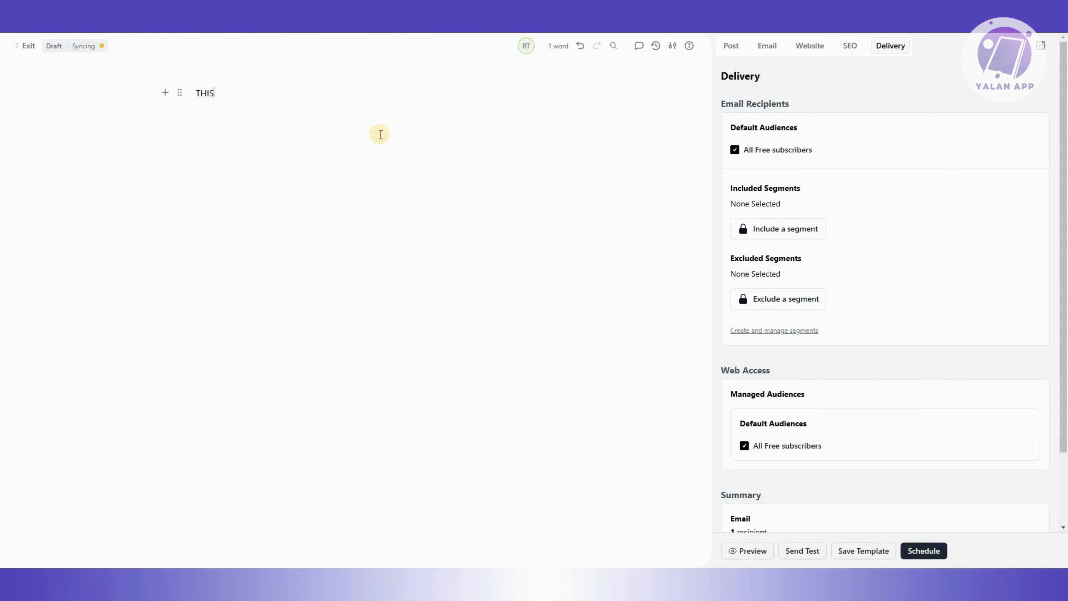
type(" IS A SAMPLE WRITING")
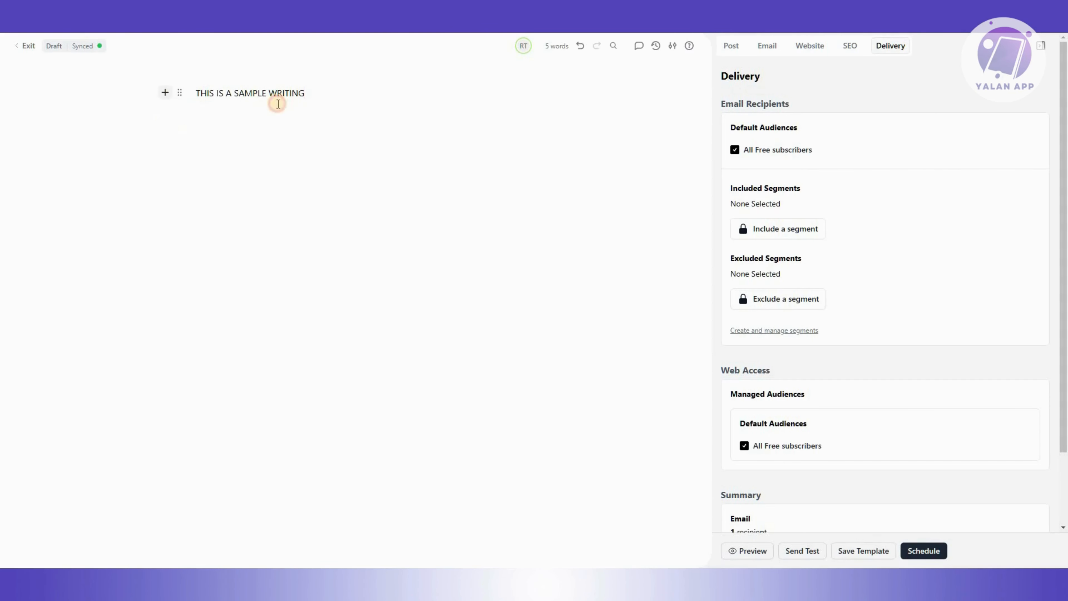
Insert an image block below the text and upload an image from the Downloads folder.
left_click(169, 122)
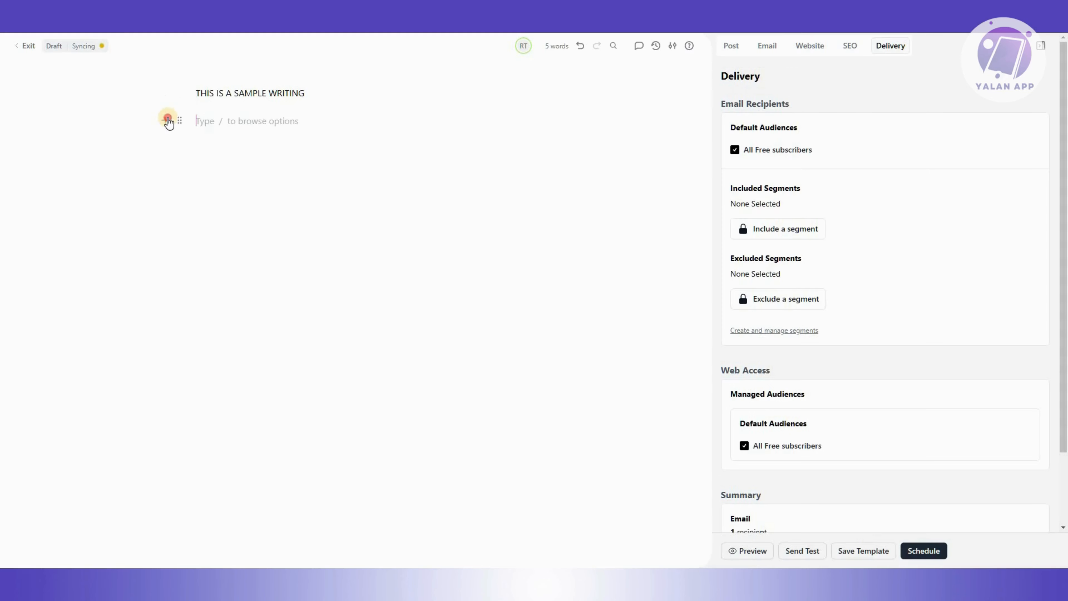
left_click(168, 122)
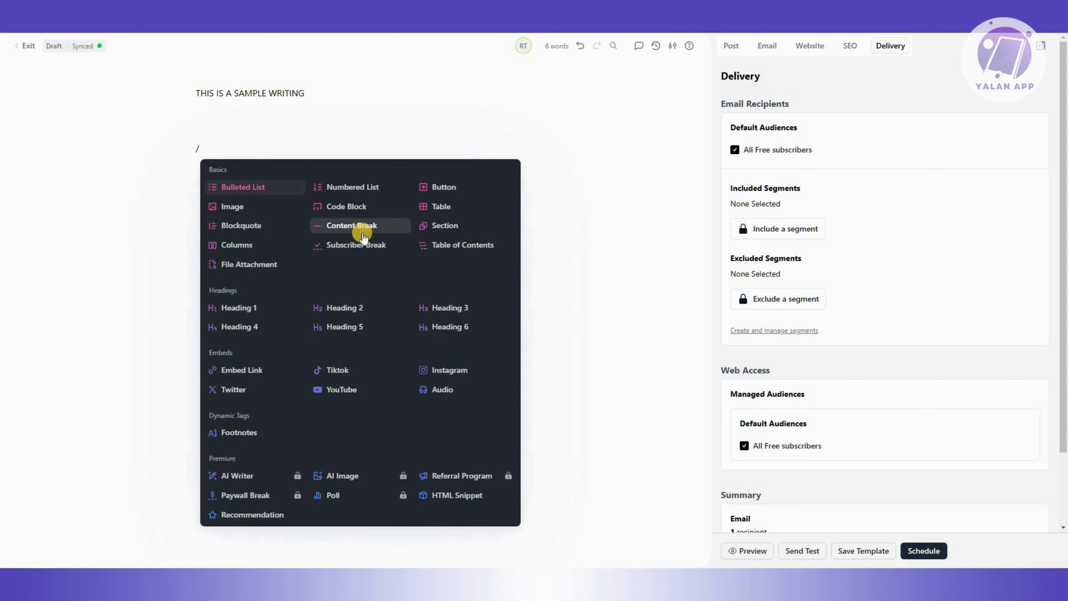
left_click(264, 212)
left_click(299, 210)
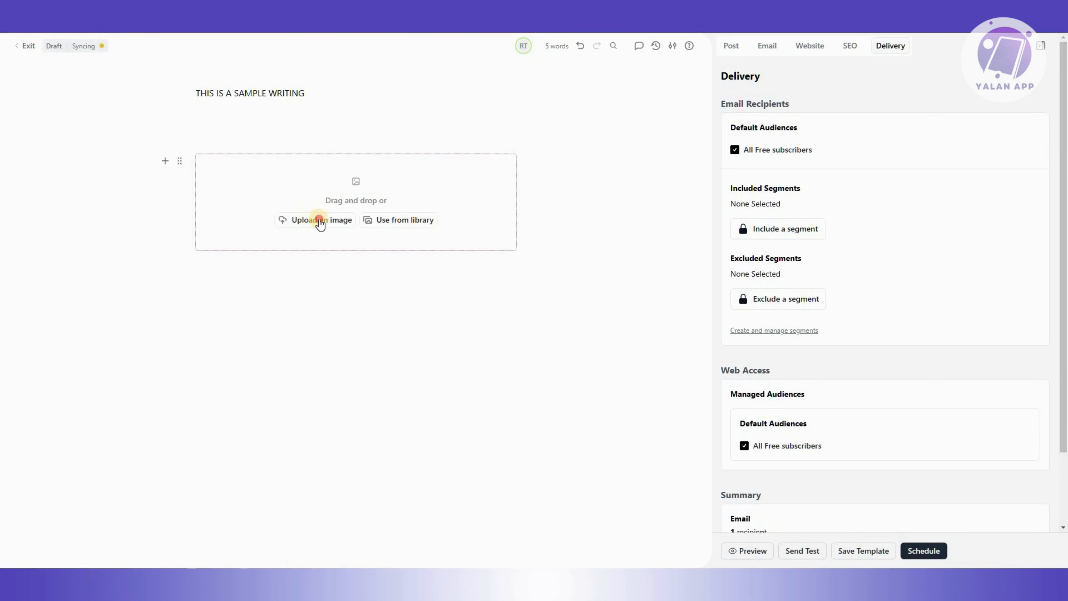
left_click(296, 219)
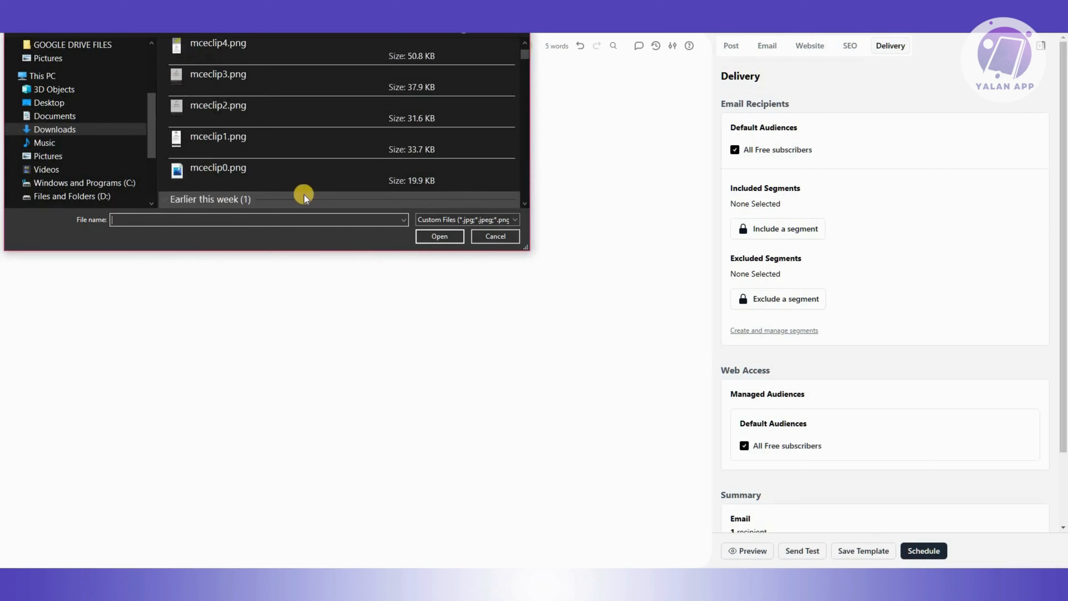
scroll(304, 195, "down", 10)
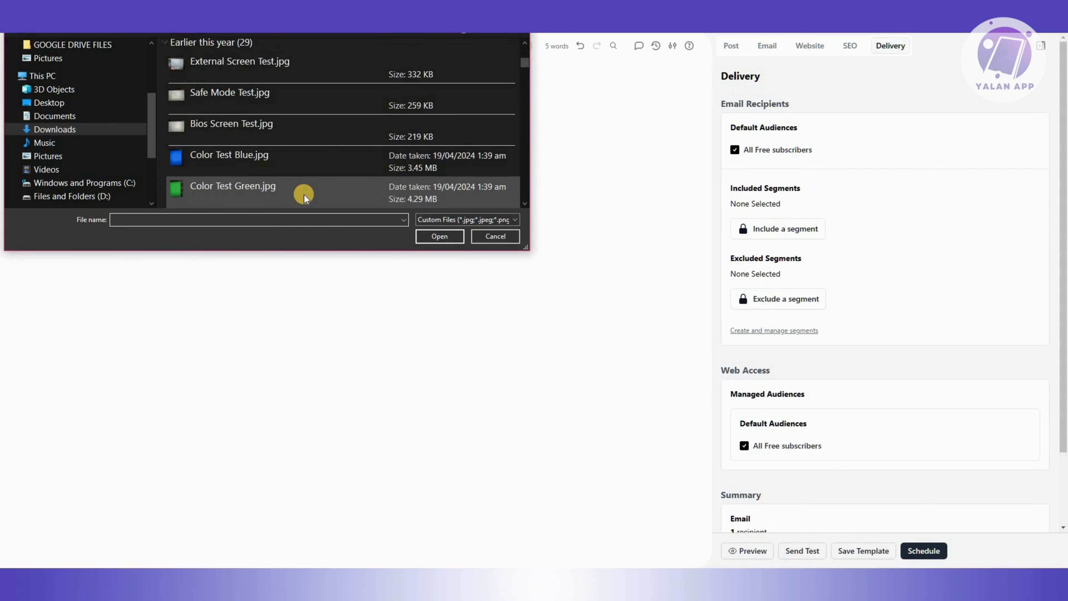
left_click(329, 206)
left_click(439, 236)
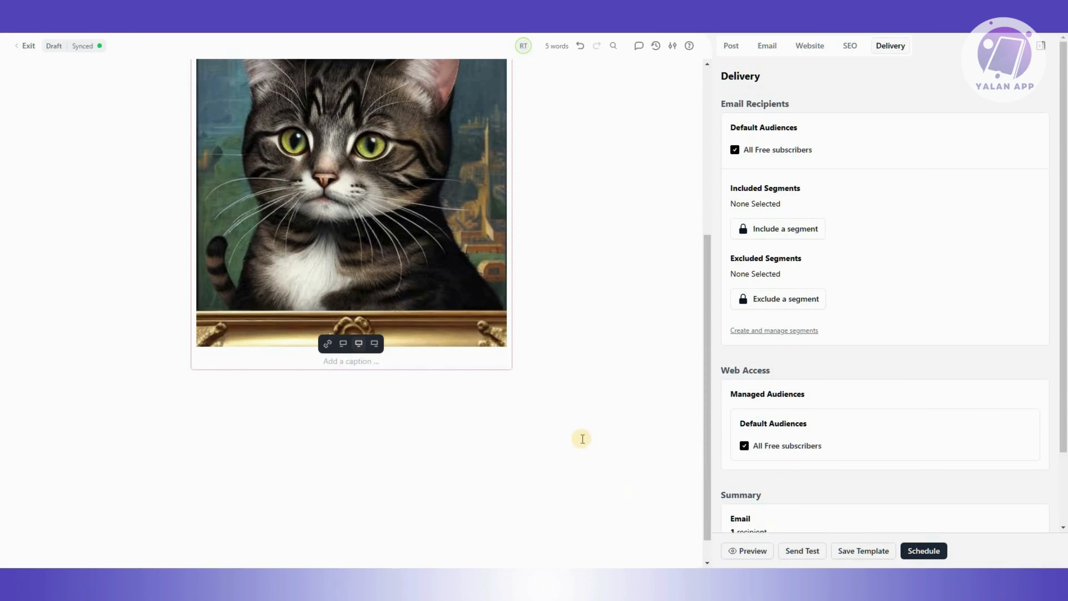
Send a test email of the post, choosing the account's own address as the simulated subscriber.
scroll(467, 327, "up", 5)
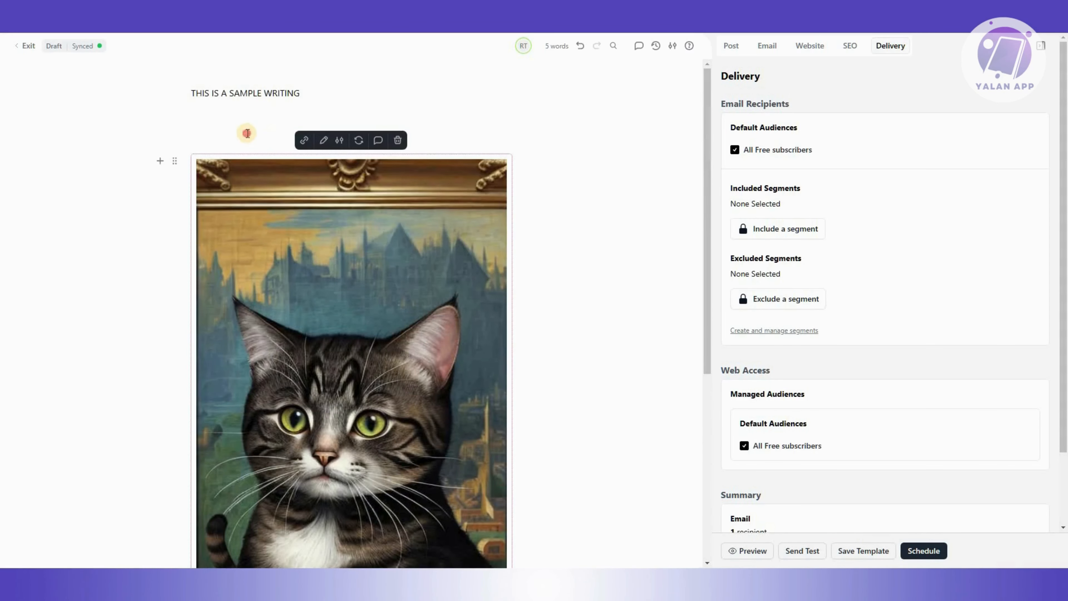
left_click(248, 133)
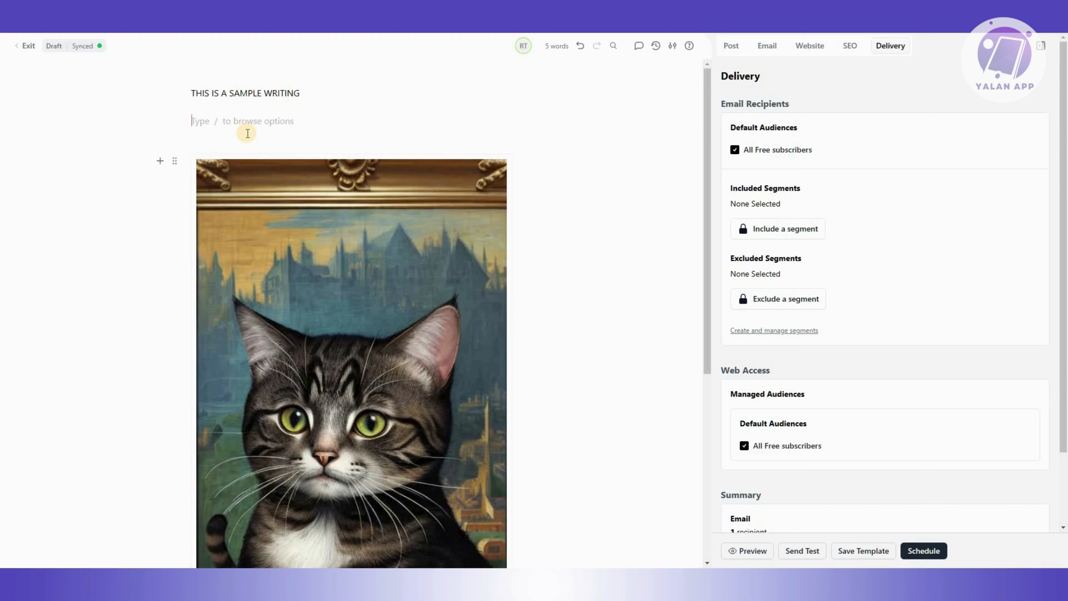
left_click(863, 558)
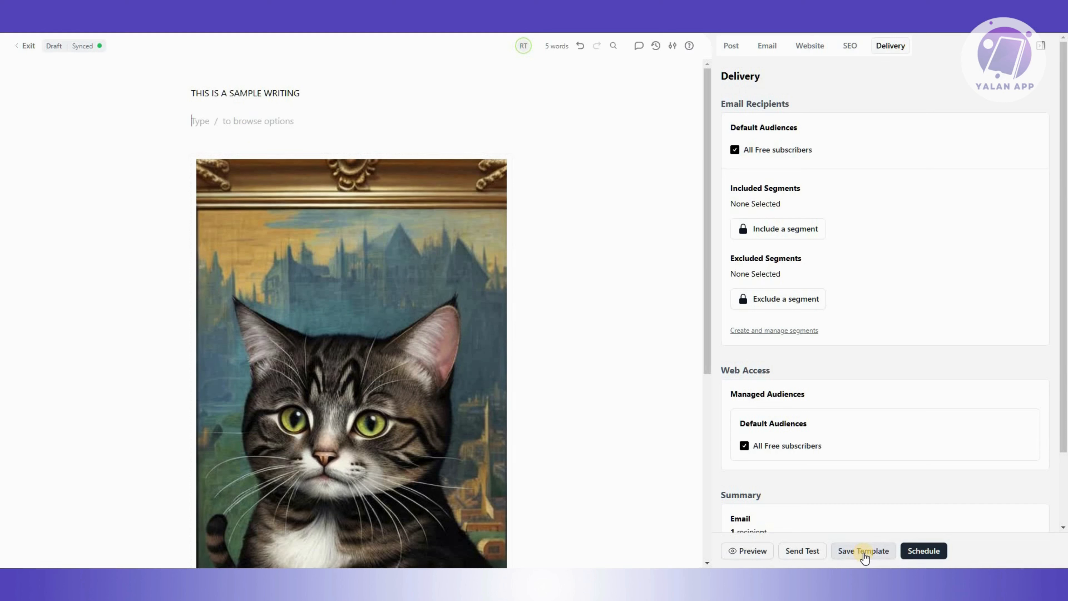
left_click(802, 551)
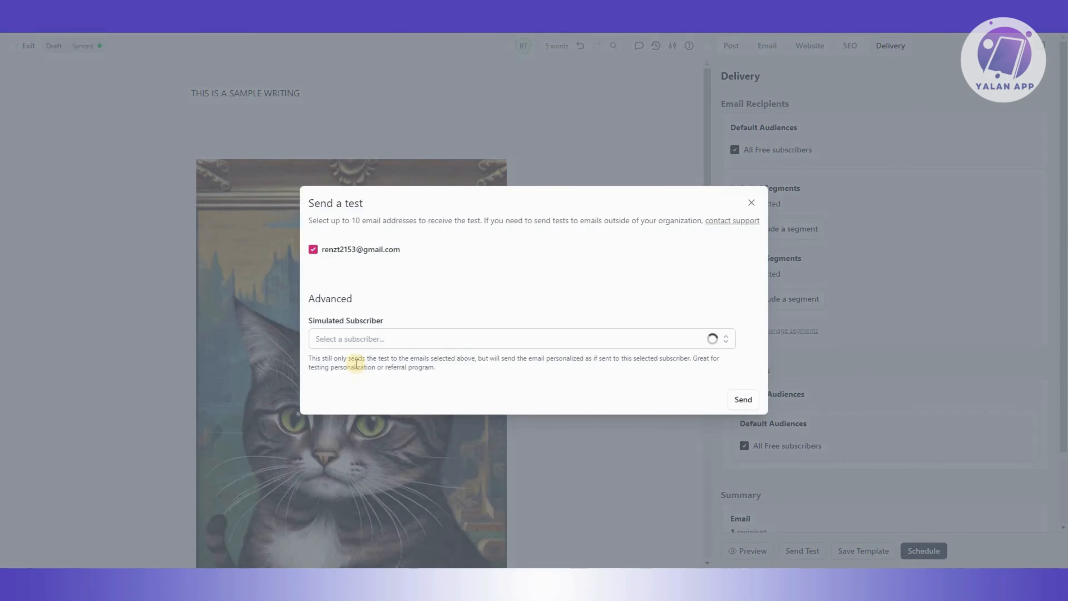
left_click(360, 338)
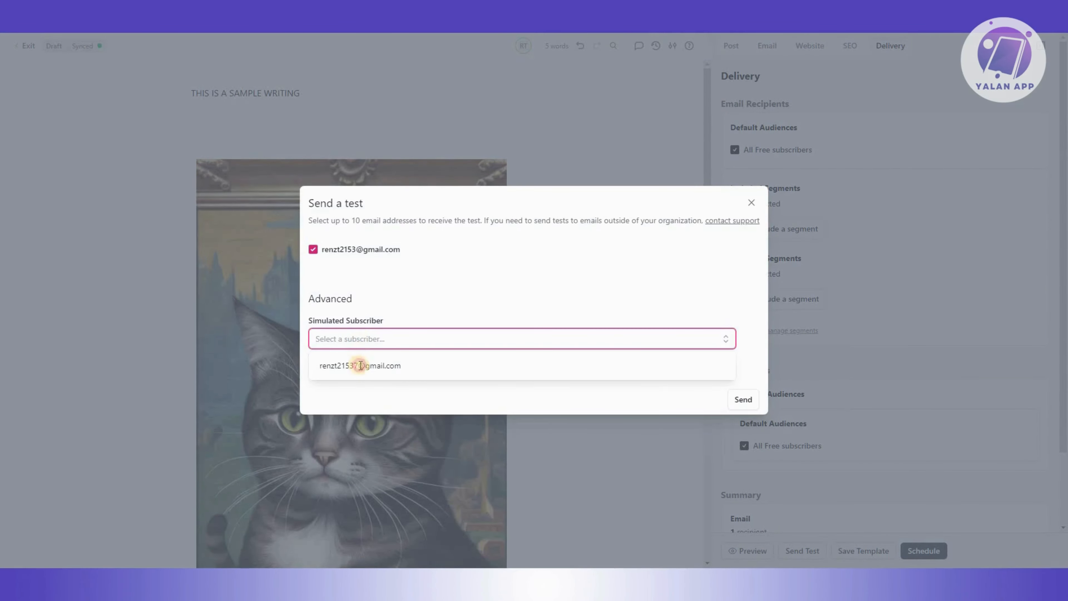
left_click(349, 365)
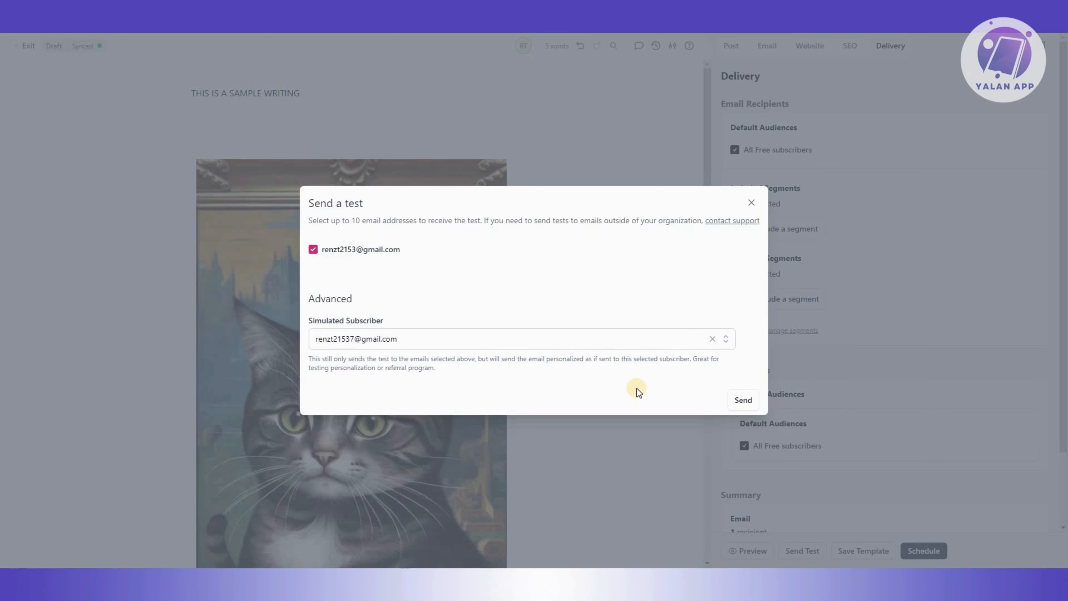
left_click(743, 400)
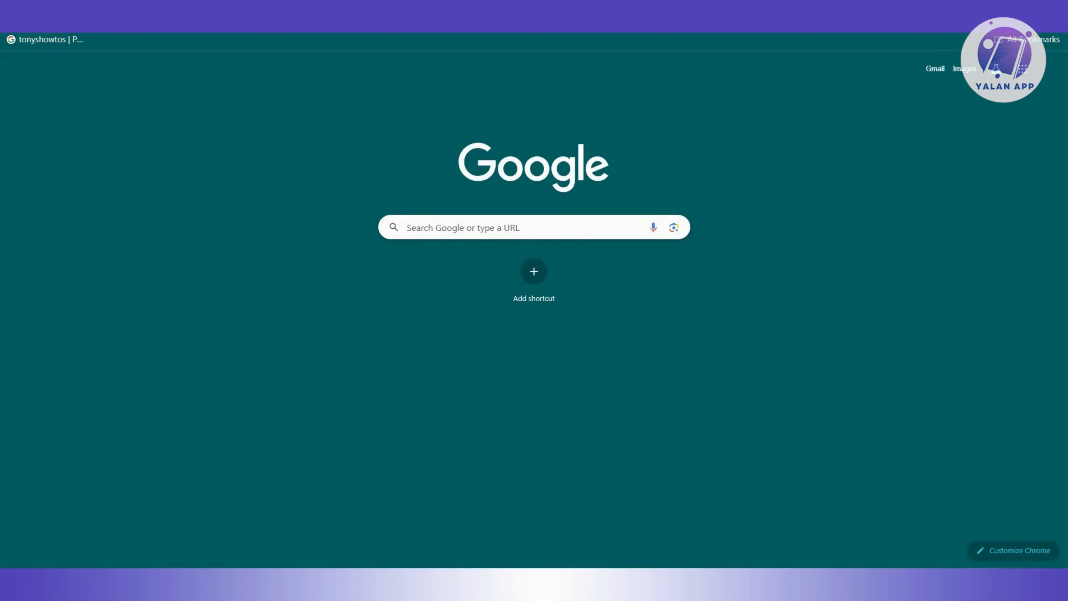
Switch to Gmail in the browser and check All Mail for the test email before returning to the editor.
type("GM")
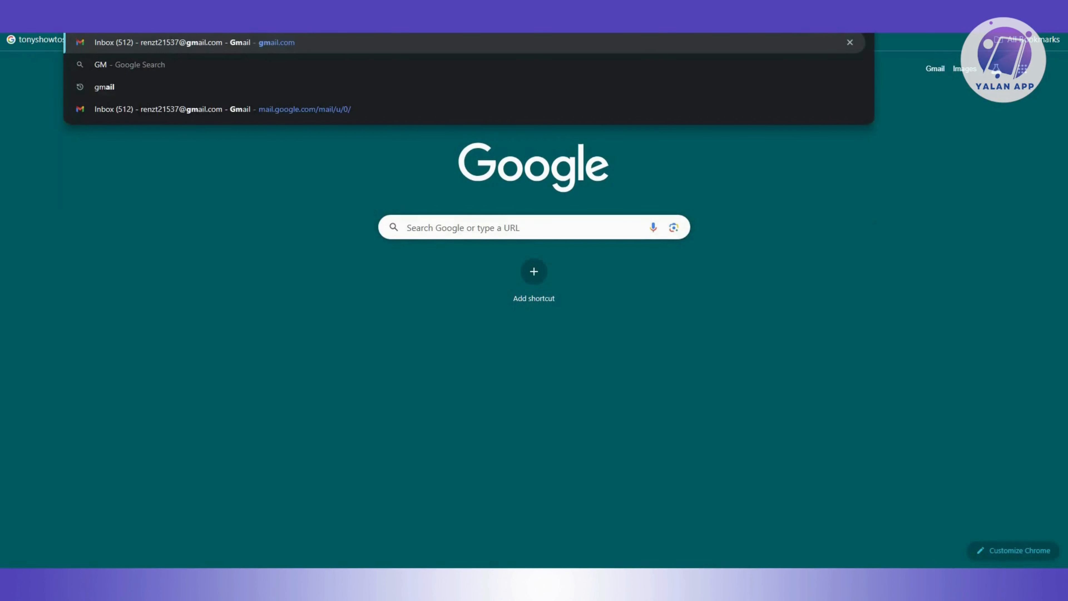
key("Return")
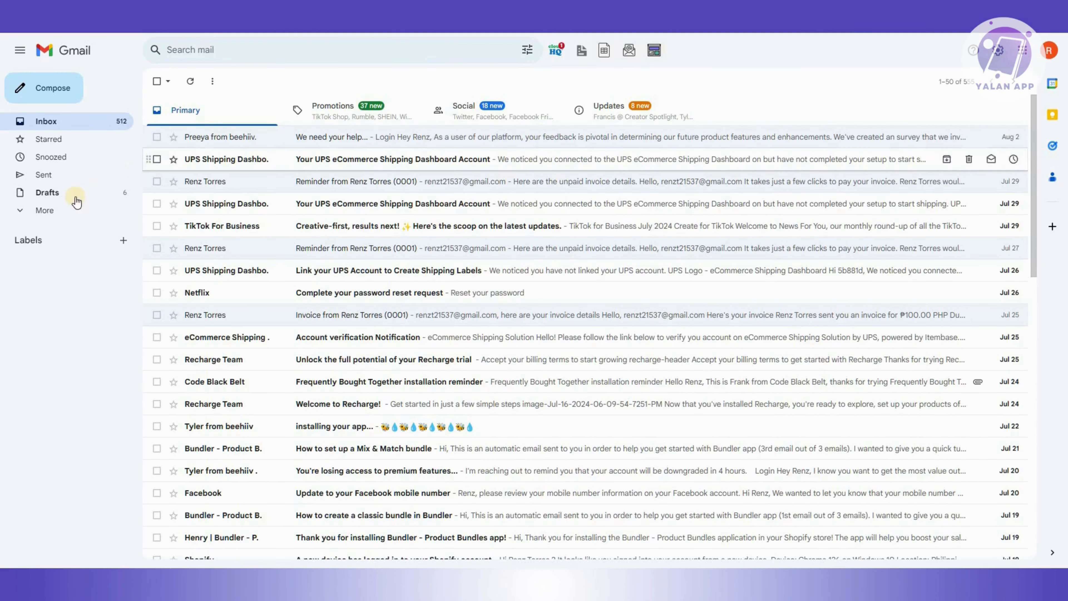
left_click(115, 216)
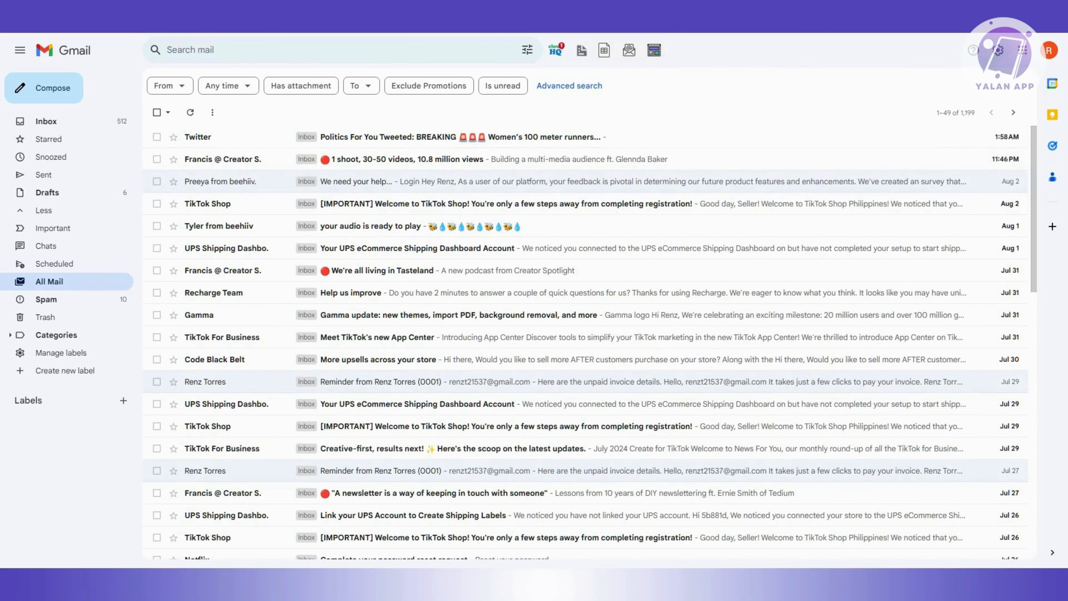
left_click(71, 8)
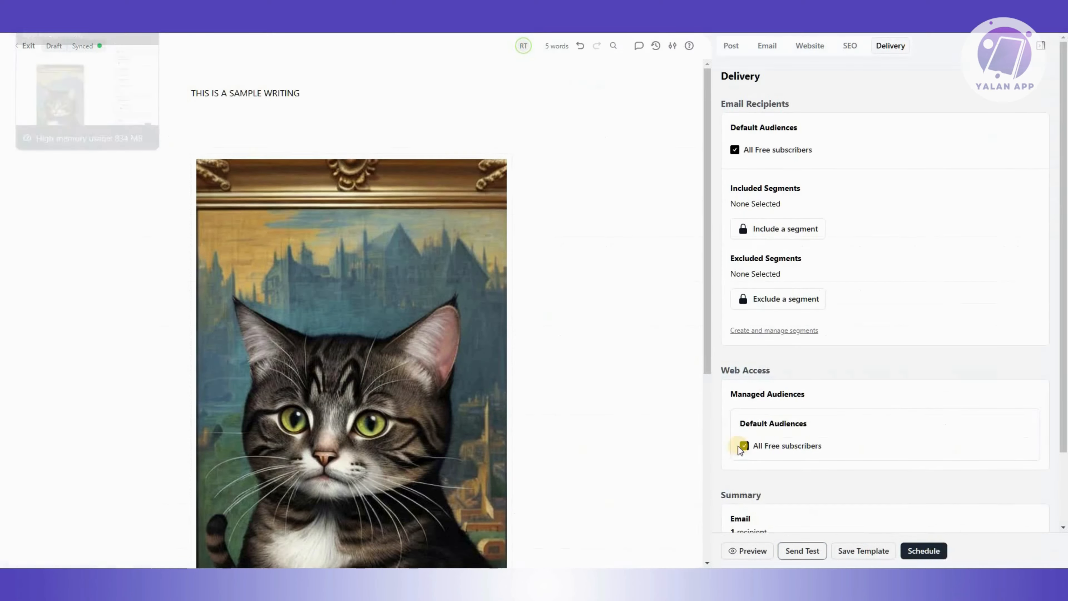
Open the scheduling dialog for the post and choose the Publish Now option.
left_click(939, 552)
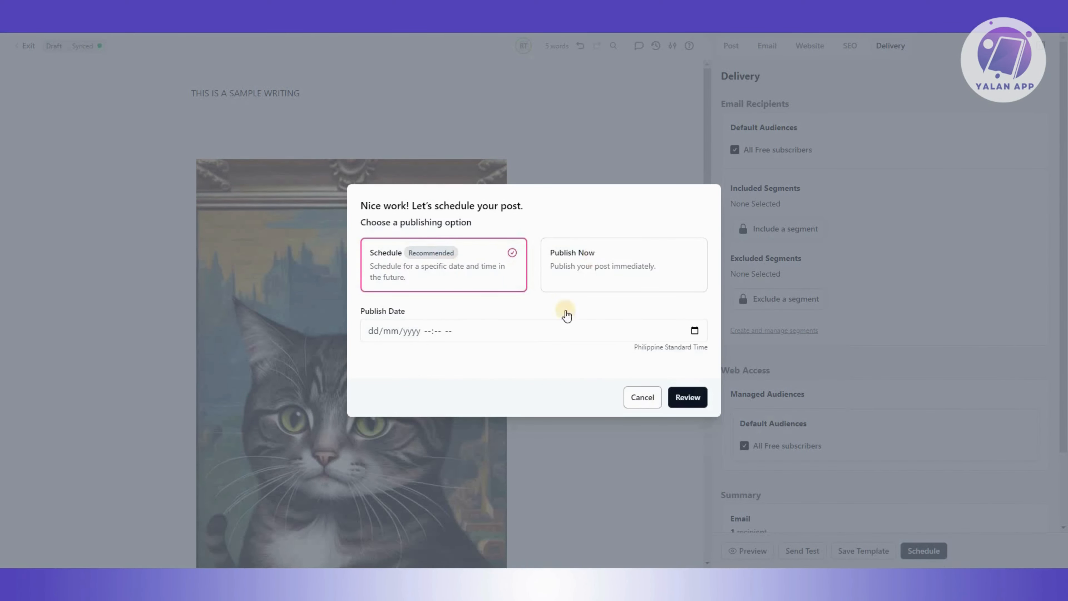
left_click(564, 282)
left_click(455, 308)
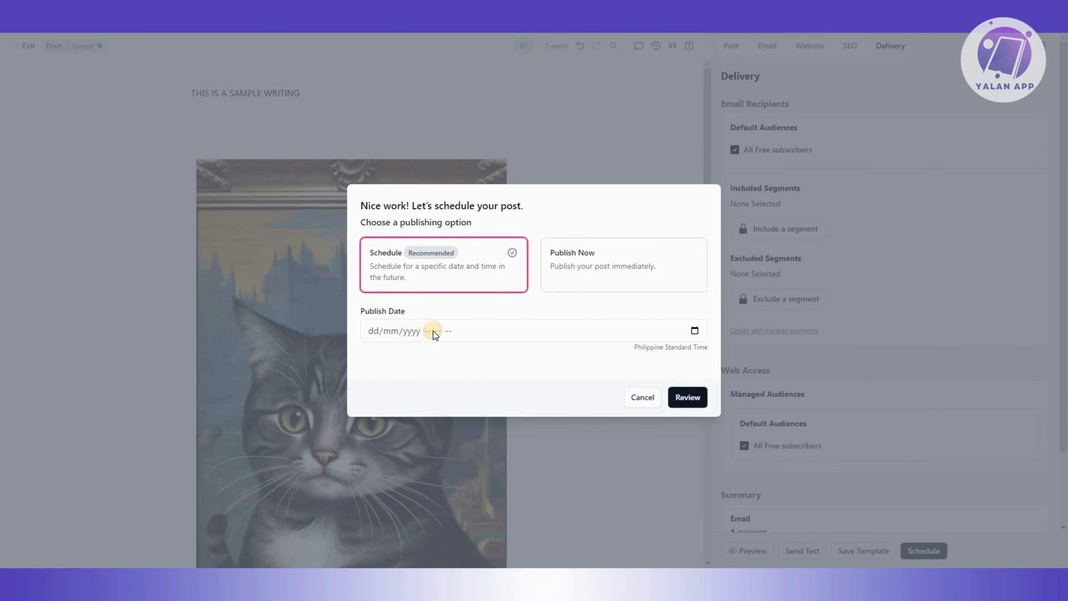
left_click(433, 331)
left_click(642, 397)
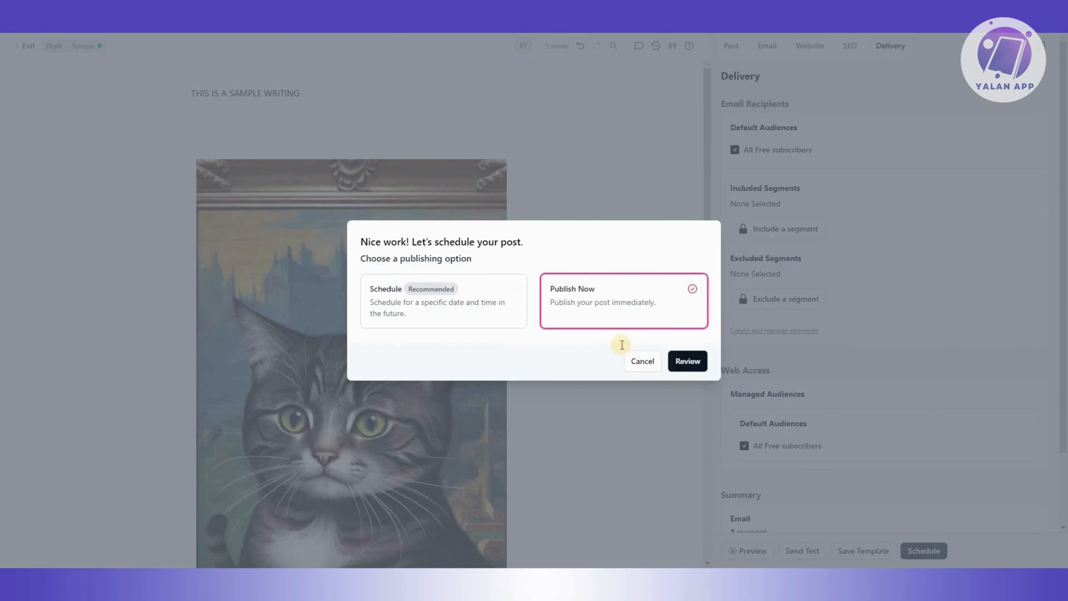